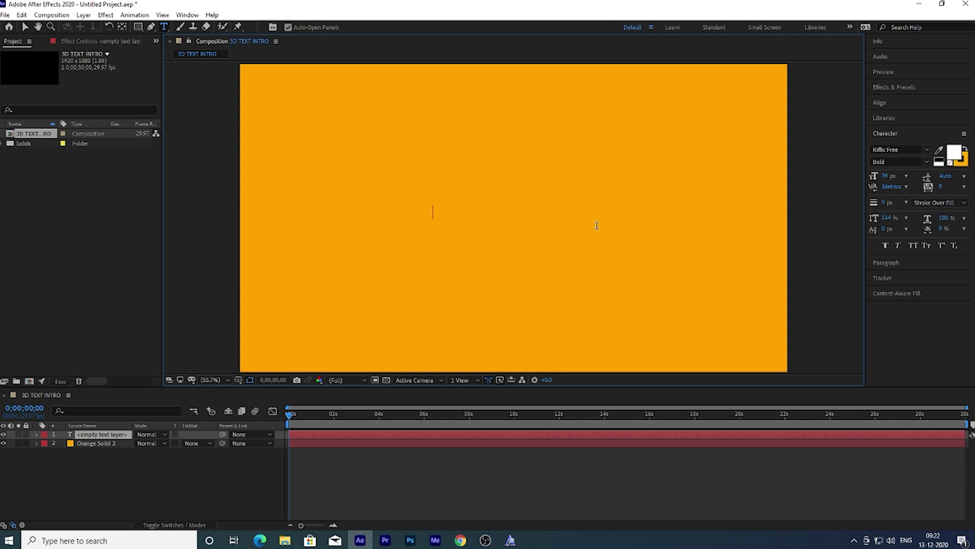
Enter FEDITS as the text of the new empty text layer and finish text editing
type("f")
key("BackSpace")
type("FEDIT")
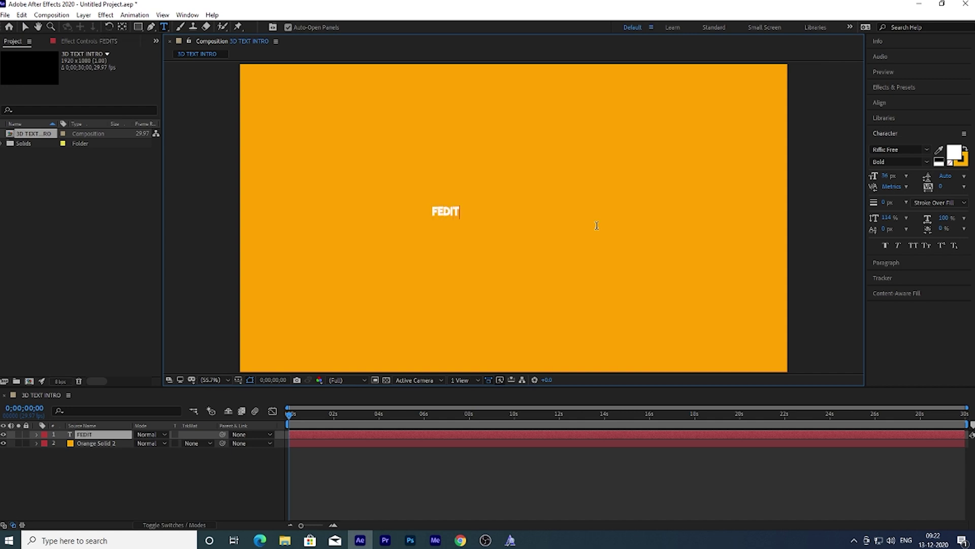
type("S")
left_click(24, 27)
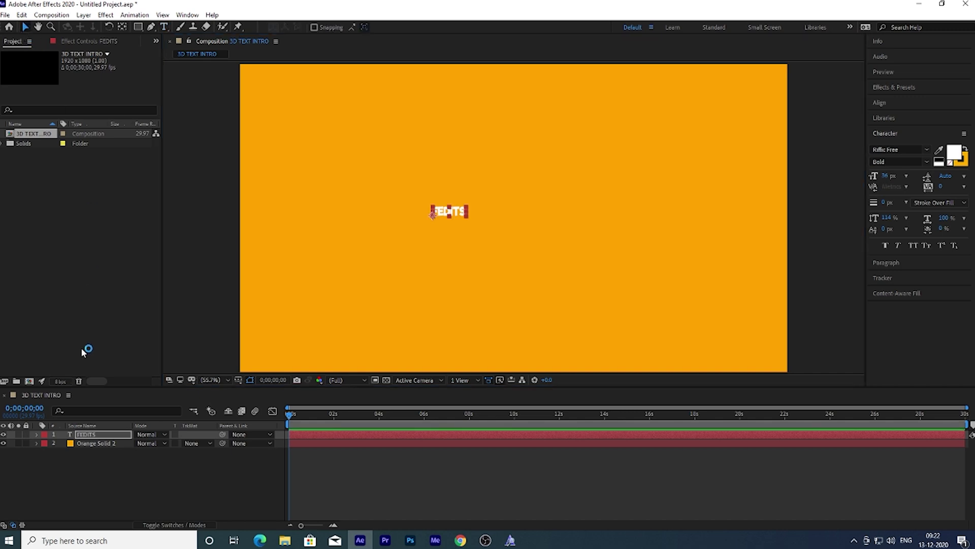
Scale the FEDITS text layer to 829% and move it near the middle of the composition
left_click(114, 435)
key("s")
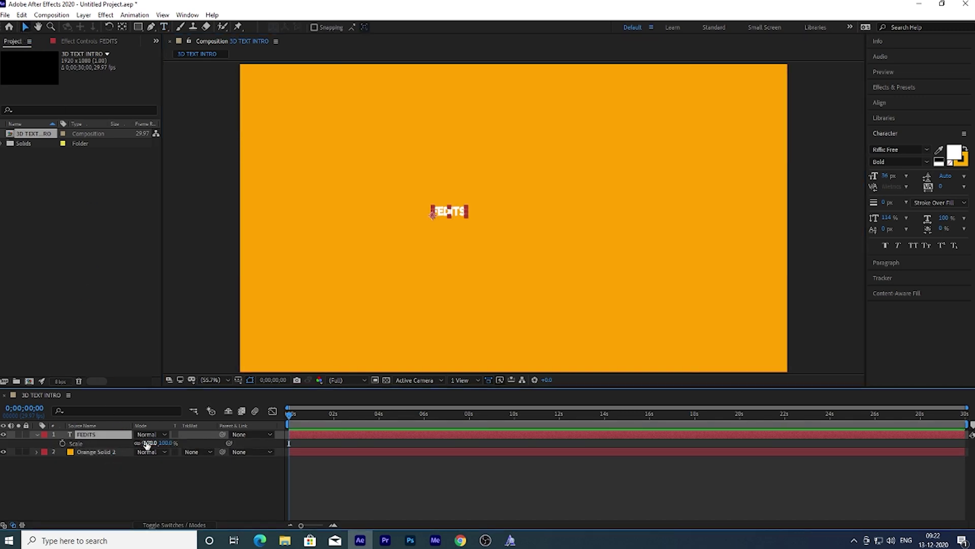
left_click_drag(289, 443, 370, 437)
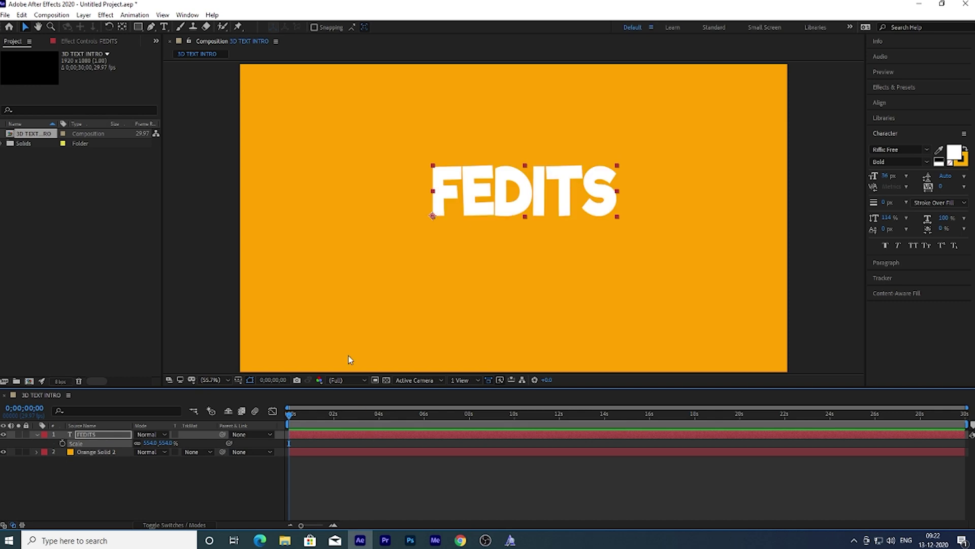
left_click_drag(604, 191, 576, 212)
left_click_drag(150, 444, 347, 399)
left_click_drag(572, 217, 528, 227)
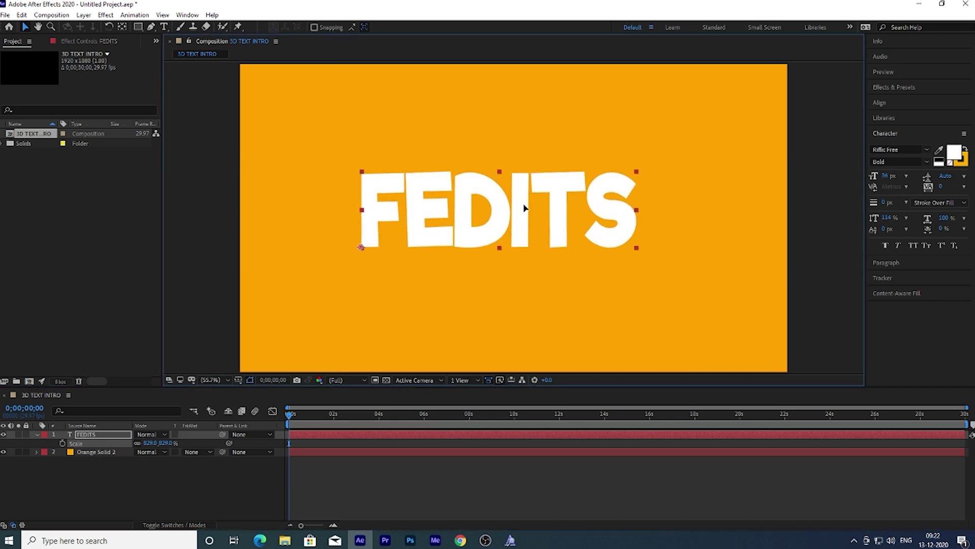
Align the FEDITS text to the composition's centre, both horizontally and vertically
left_click(911, 102)
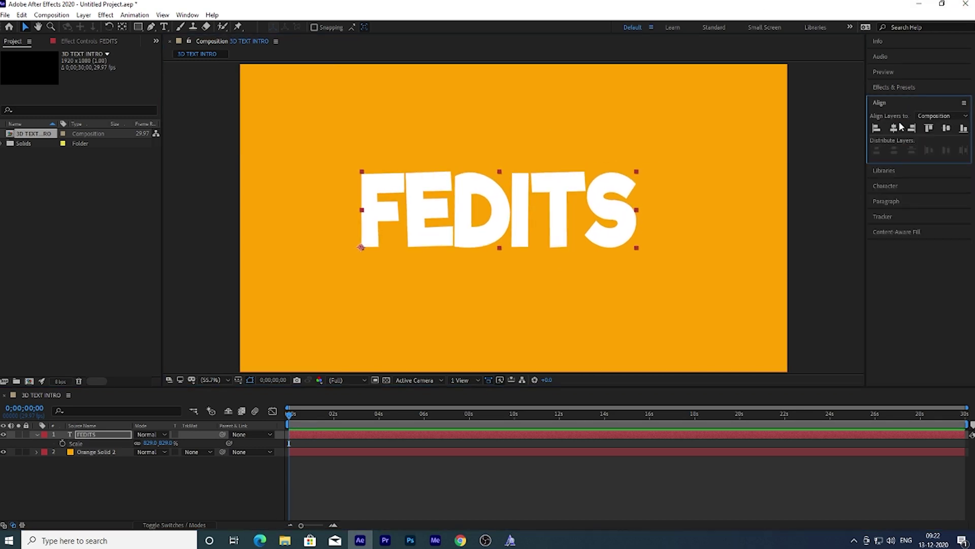
left_click(894, 128)
left_click(948, 129)
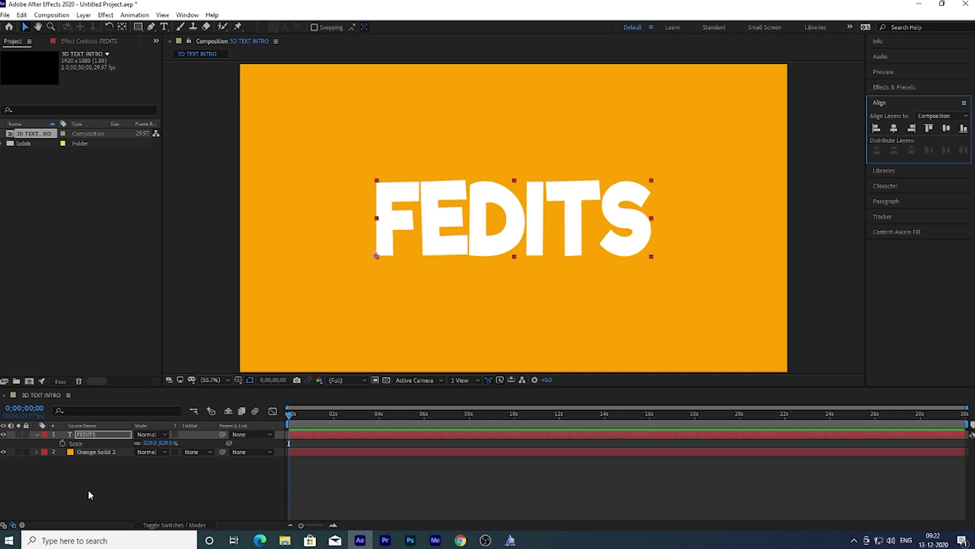
Set the FEDITS text's fill colour to yellow FFE400
left_click(895, 185)
left_click(956, 152)
left_click(490, 321)
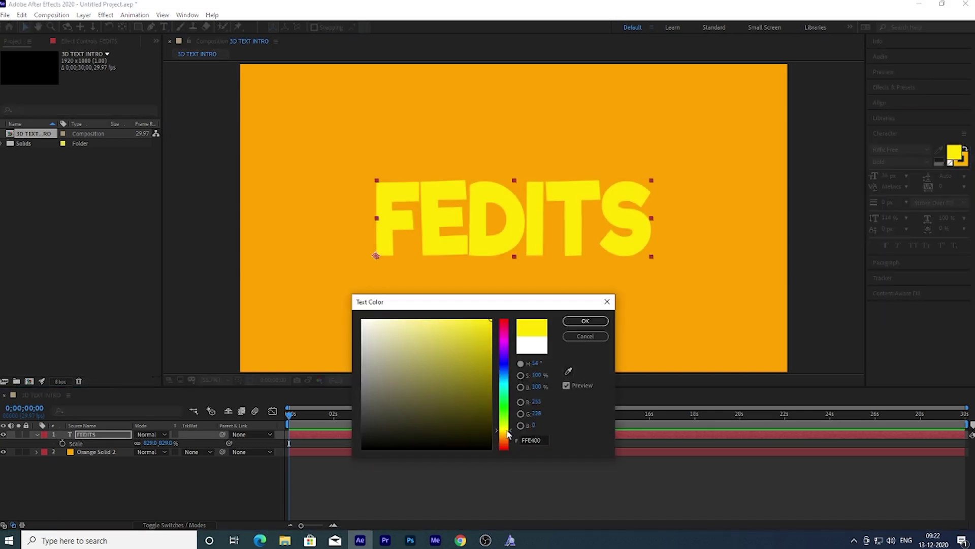
left_click(583, 320)
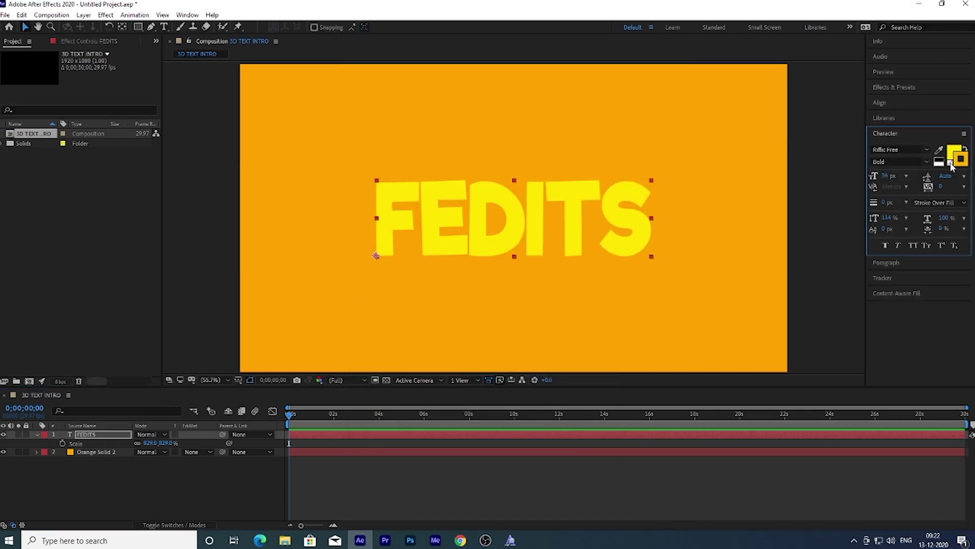
Search the effects and presets for "bounce" and apply the Text Bounce preset to the FEDITS text
left_click(901, 87)
left_click(900, 100)
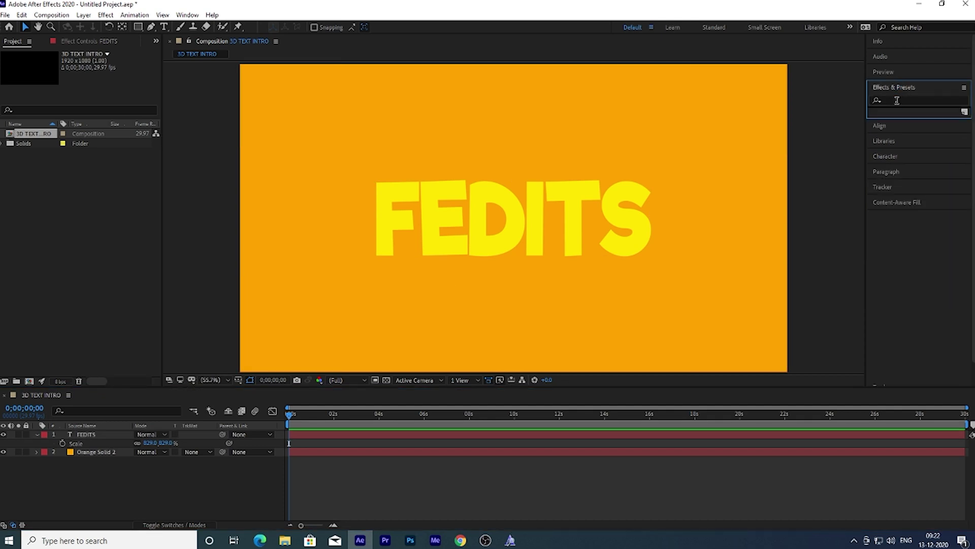
type("bo")
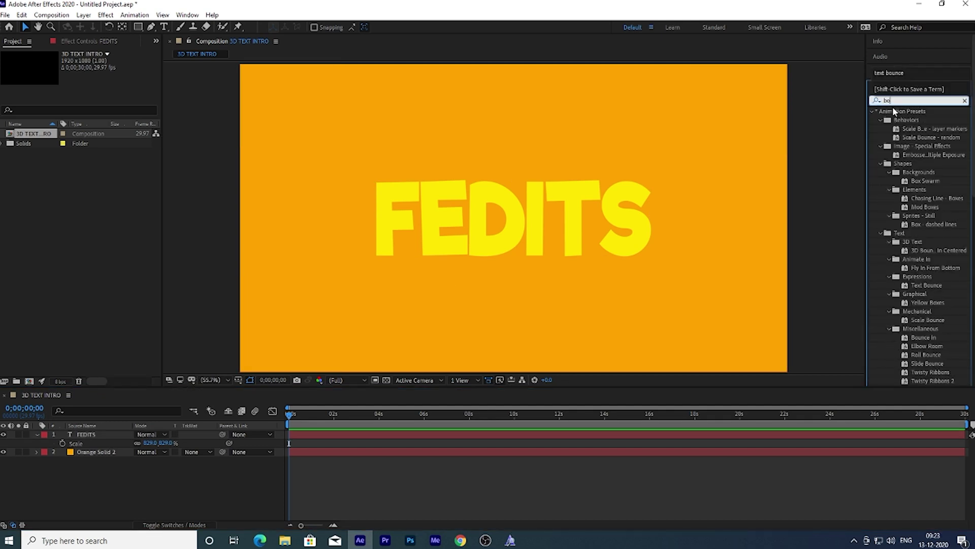
type("unce")
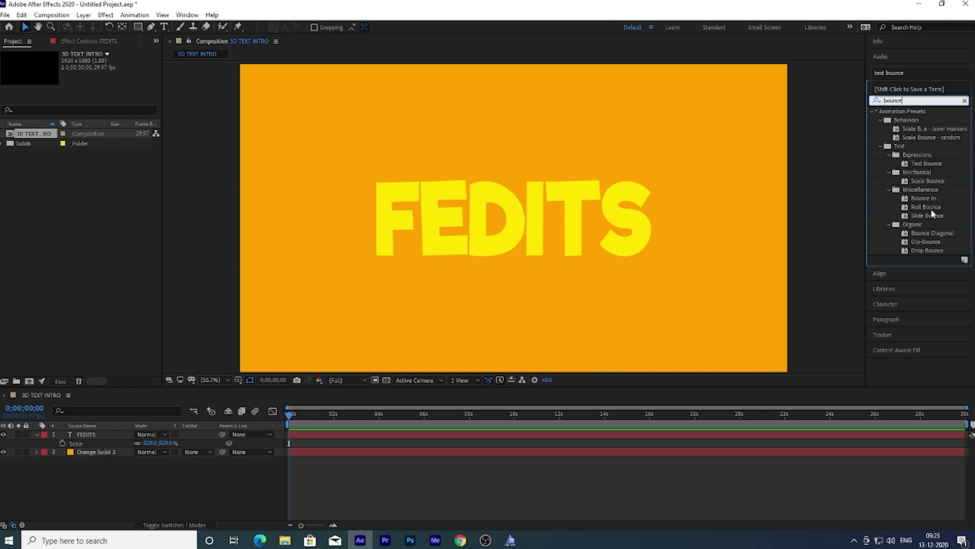
left_click_drag(927, 163, 577, 226)
Try raising the Bounce Decay to 51 on the FEDITS text about two seconds in, and undo the change
left_click(293, 418)
left_click_drag(294, 418, 332, 433)
left_click_drag(94, 106, 104, 120)
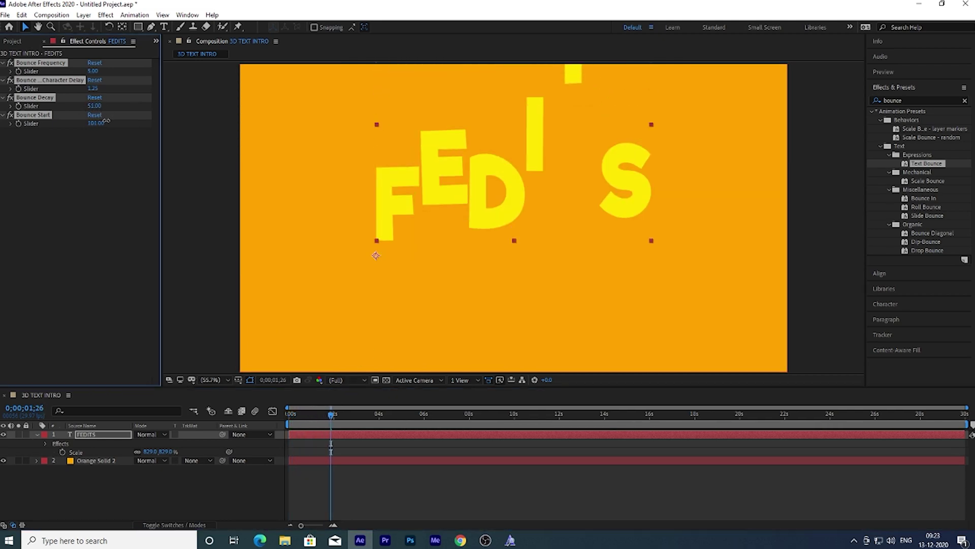
key("ctrl+z")
Lower the bounce character delay of the FEDITS text to 0.04 and preview the animation from the start
left_click_drag(333, 419, 311, 424)
mouse_move(93, 88)
left_mouse_down()
mouse_move(144, 89)
mouse_move(85, 91)
left_mouse_up()
key("ctrl+z")
key("space")
left_click_drag(311, 417, 281, 424)
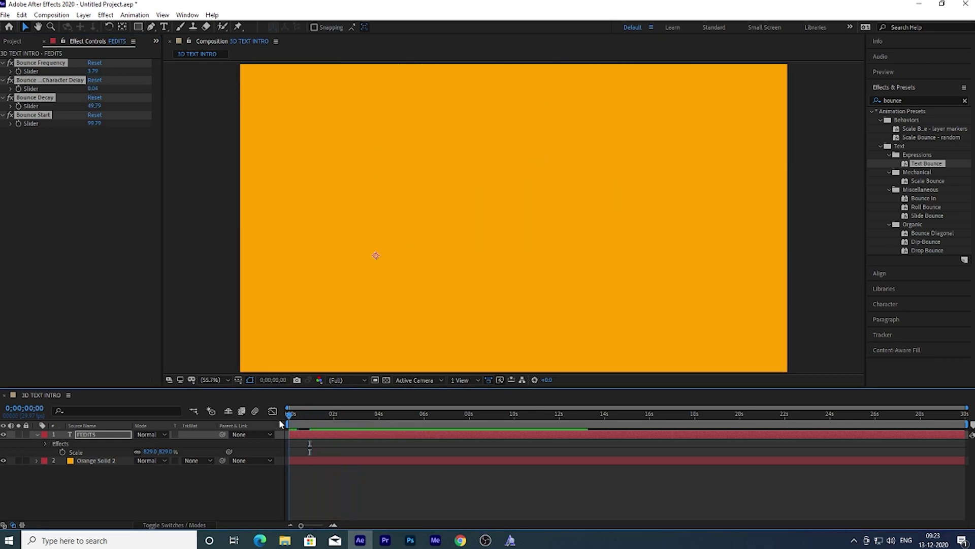
key("space")
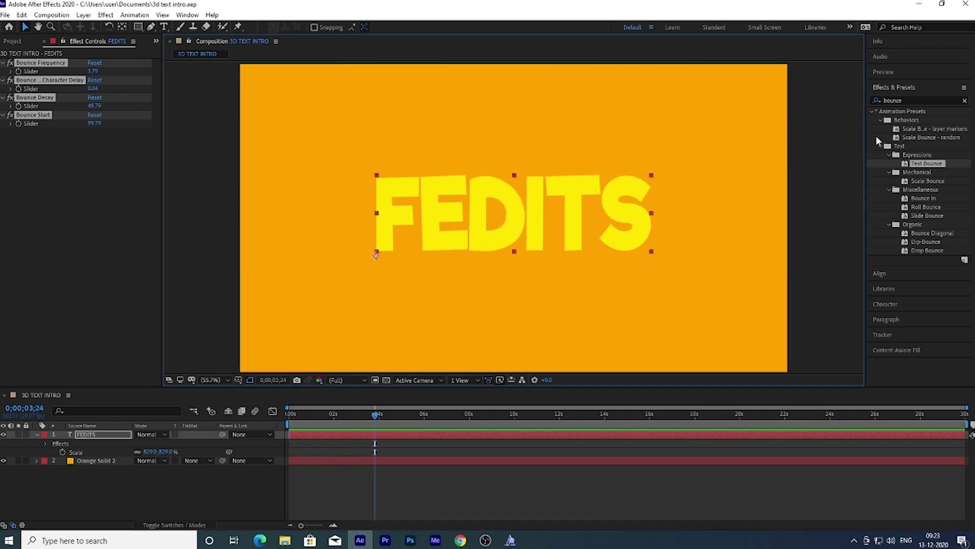
Search the presets for "zoom" and apply the Zoom Away preset to the FEDITS text
left_click(150, 483)
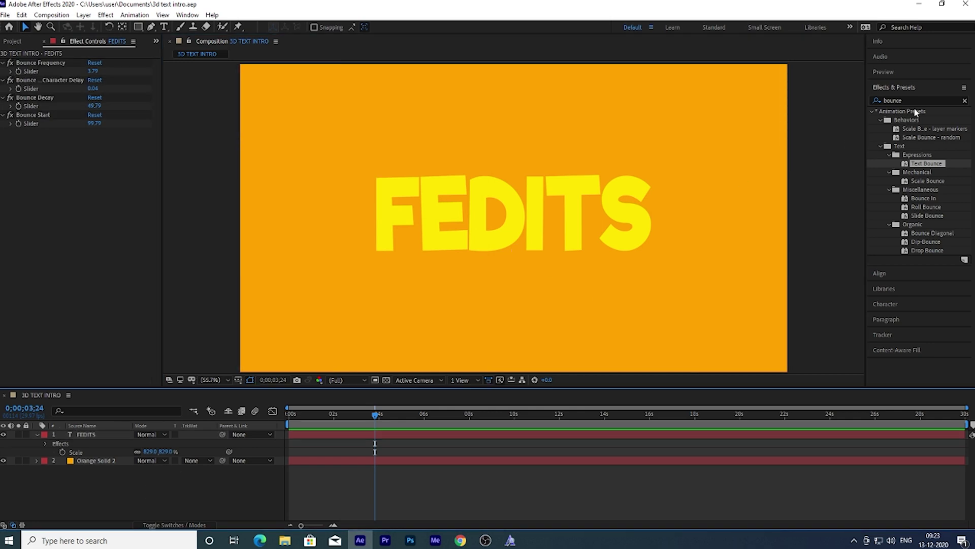
left_click_drag(915, 100, 825, 101)
type("zoom")
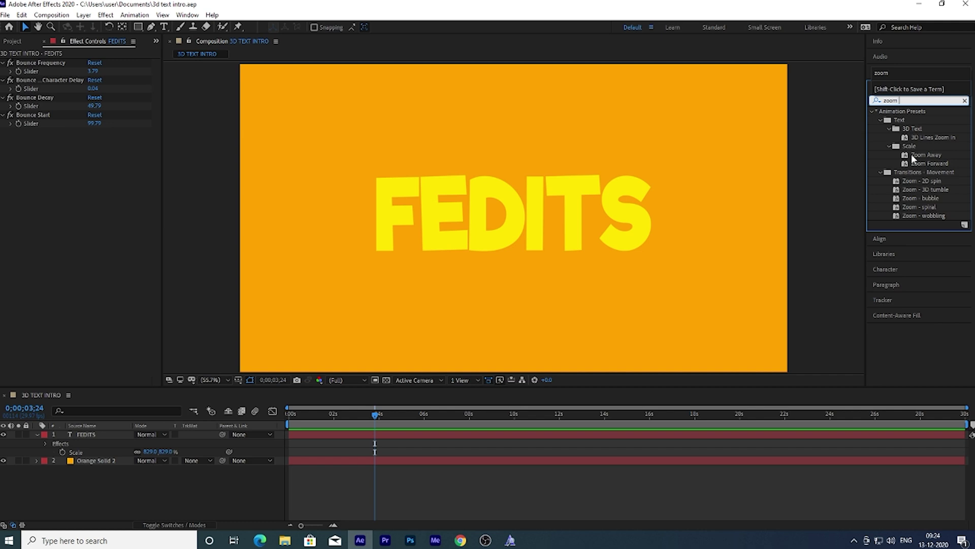
left_click_drag(925, 159, 514, 218)
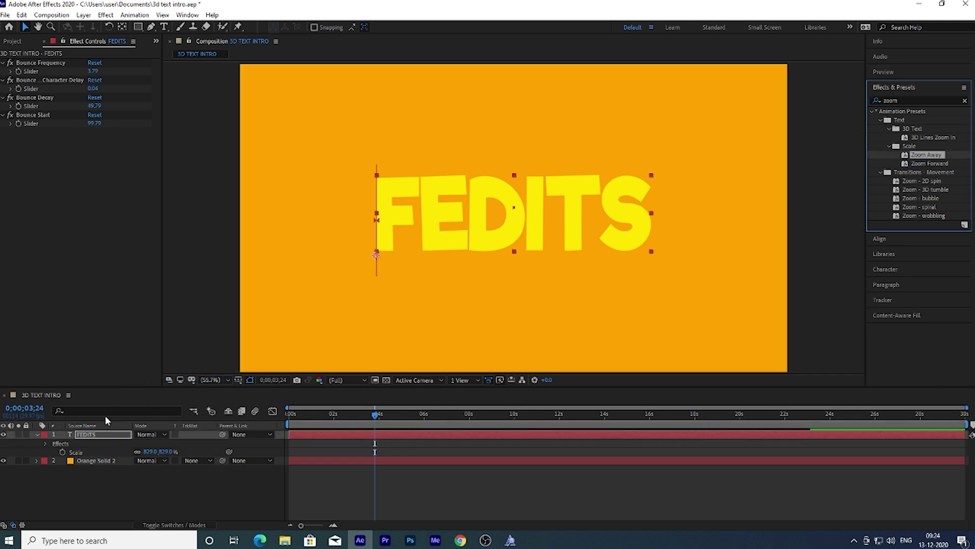
Shift the FEDITS text's Range Selector Offset keyframes earlier, with the first at about 1.5 seconds, and preview the animation
left_click(96, 439)
key("u")
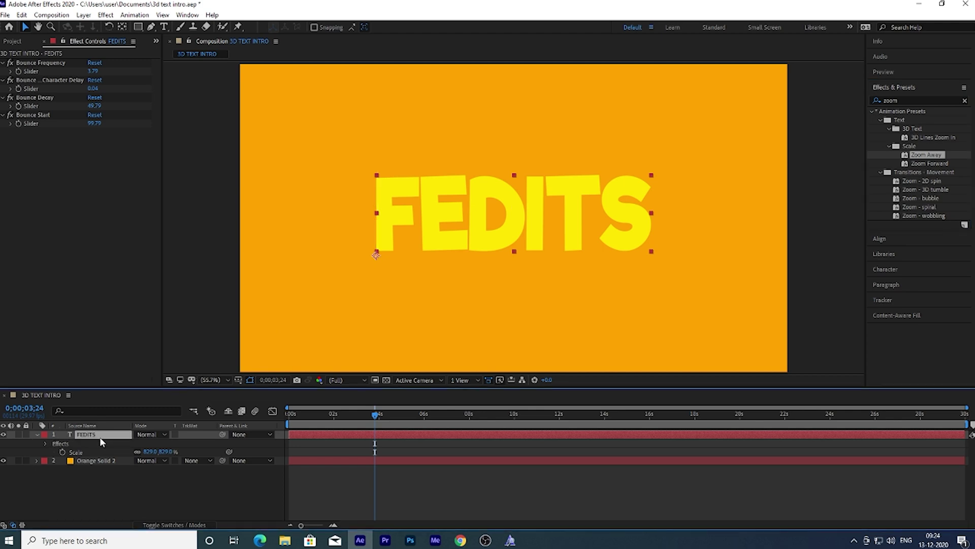
left_click_drag(391, 452, 309, 425)
key("space")
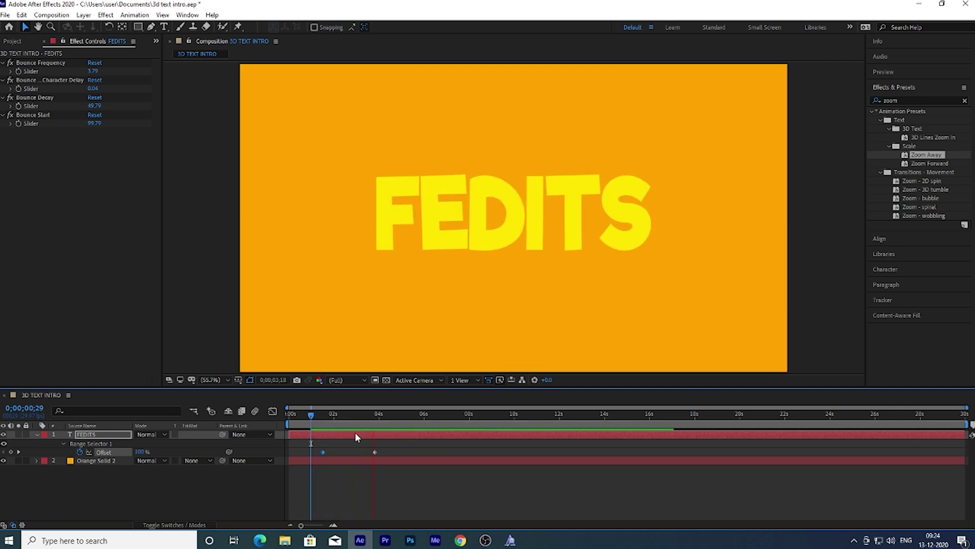
key("space")
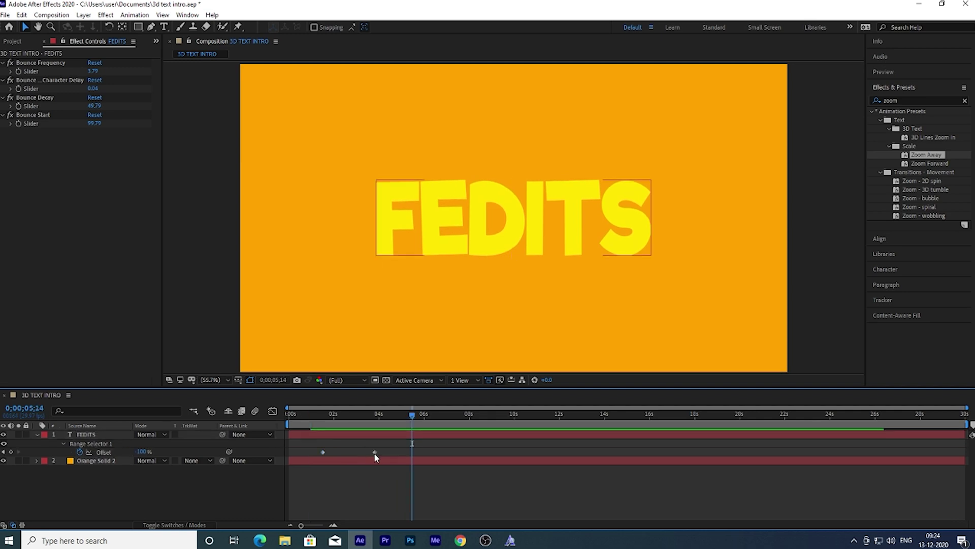
Move the second Offset keyframe to about 2.3 seconds and preview the zoom from just before one second
left_click_drag(374, 453, 362, 457)
left_click(309, 420)
key("space")
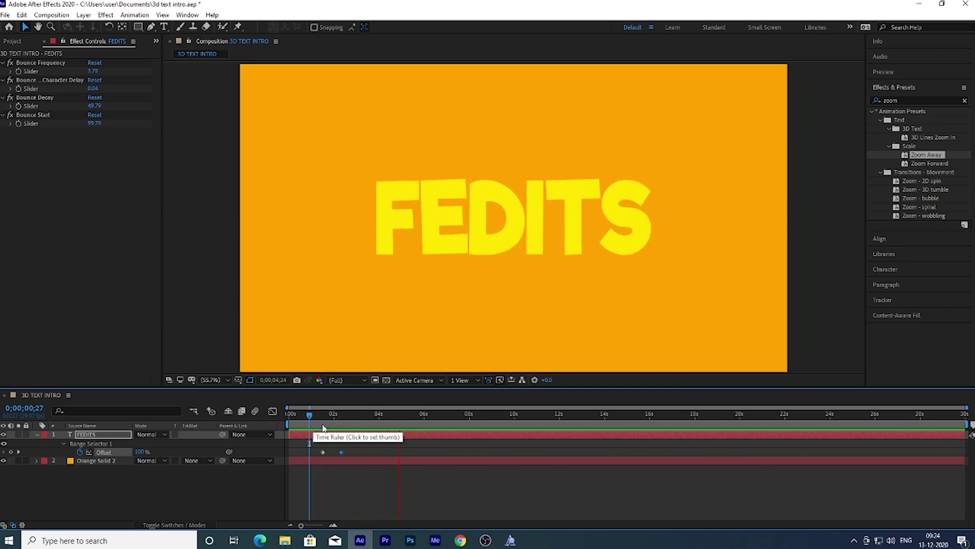
key("space")
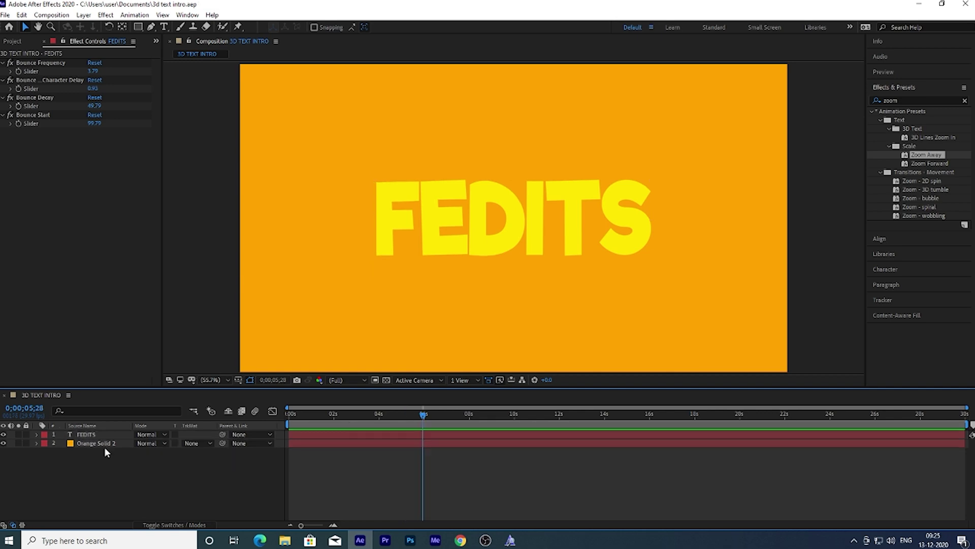
Pre-compose the FEDITS text layer and duplicate the resulting composition layer
left_click(101, 435)
right_click(102, 436)
left_click(136, 380)
left_click(511, 332)
left_click(125, 510)
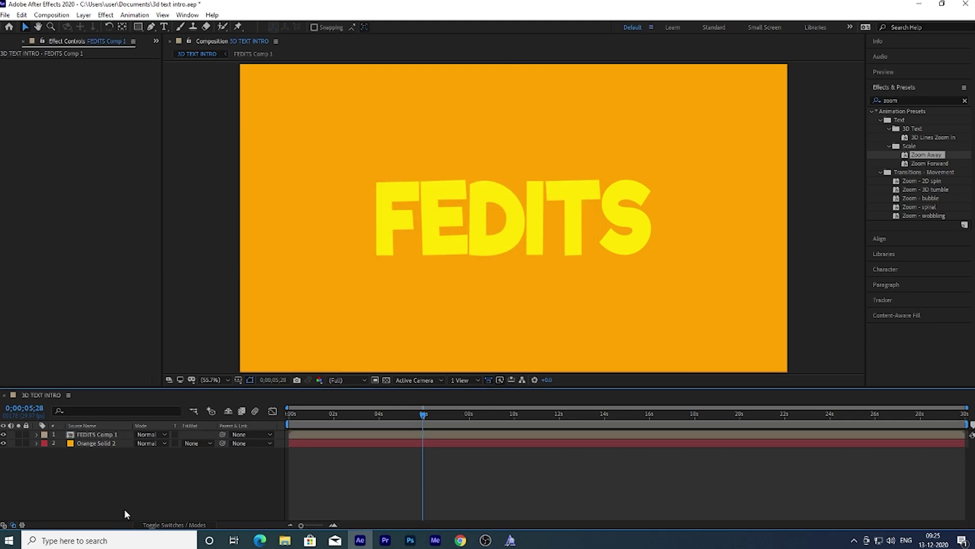
left_click(100, 435)
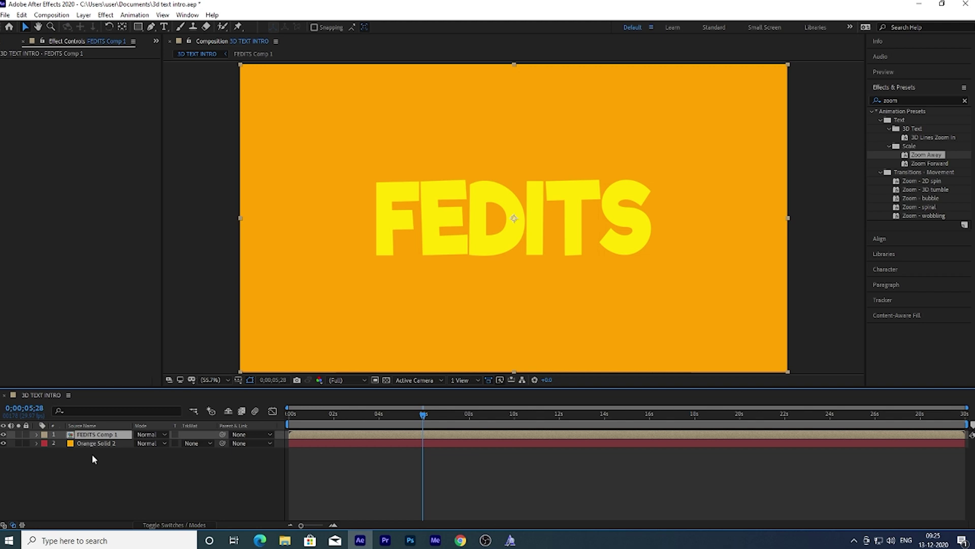
key("ctrl+d")
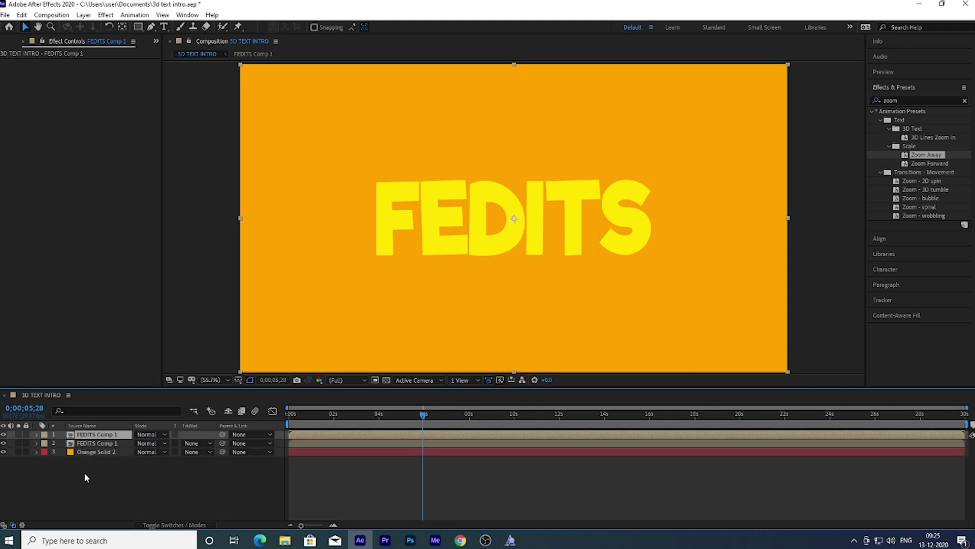
Search the effects for "cc rad" and apply CC Radial Blur to the lower FEDITS composition layer
left_click(100, 444)
left_click_drag(903, 101, 845, 121)
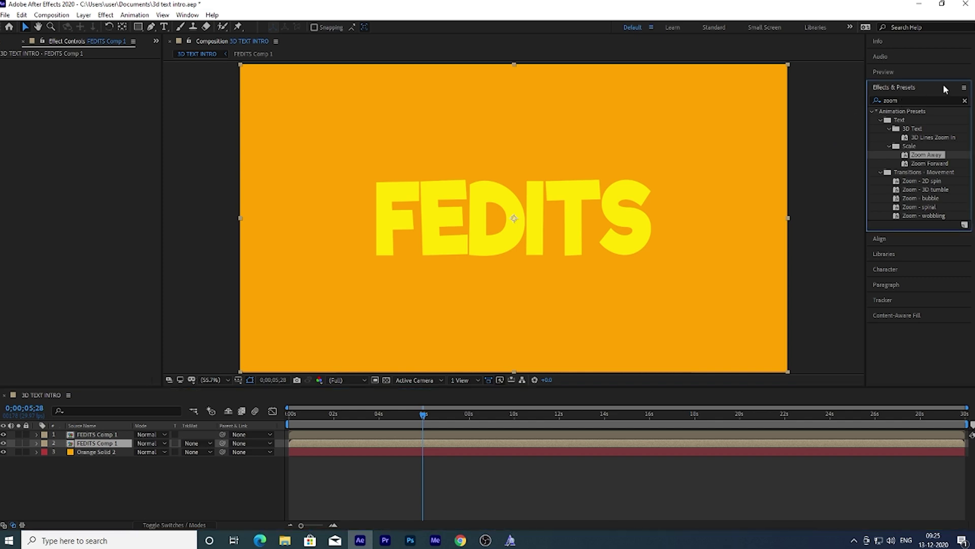
left_click(915, 97)
key("BackSpace")
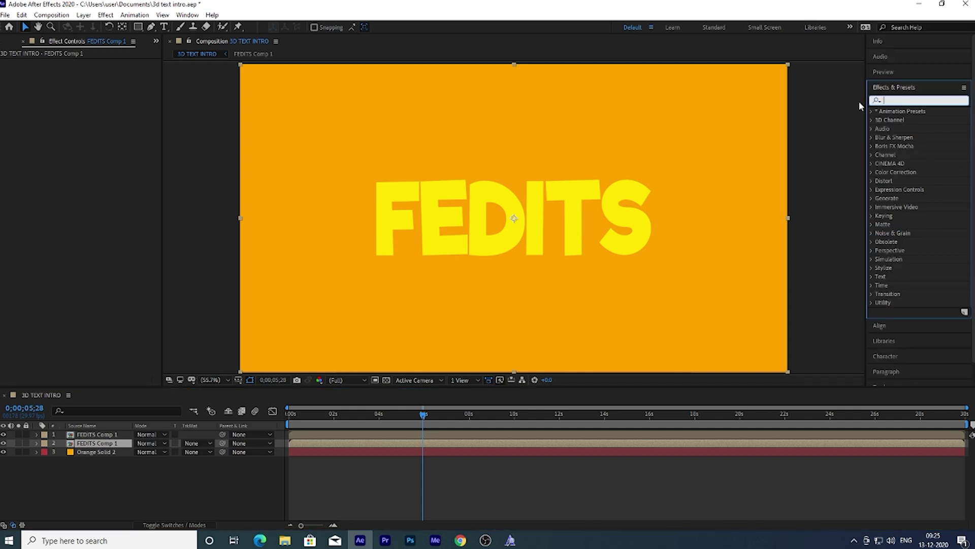
type("cc rad")
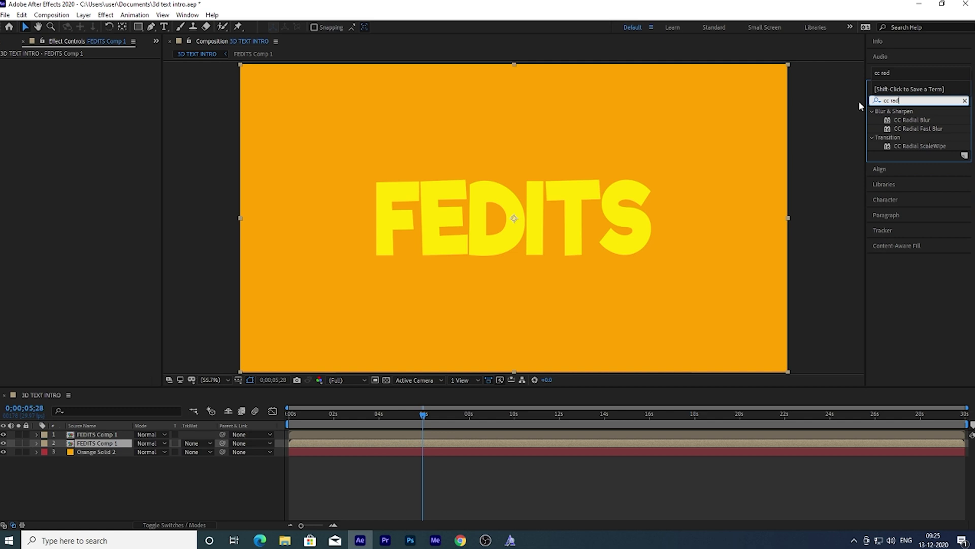
left_click_drag(917, 122, 119, 444)
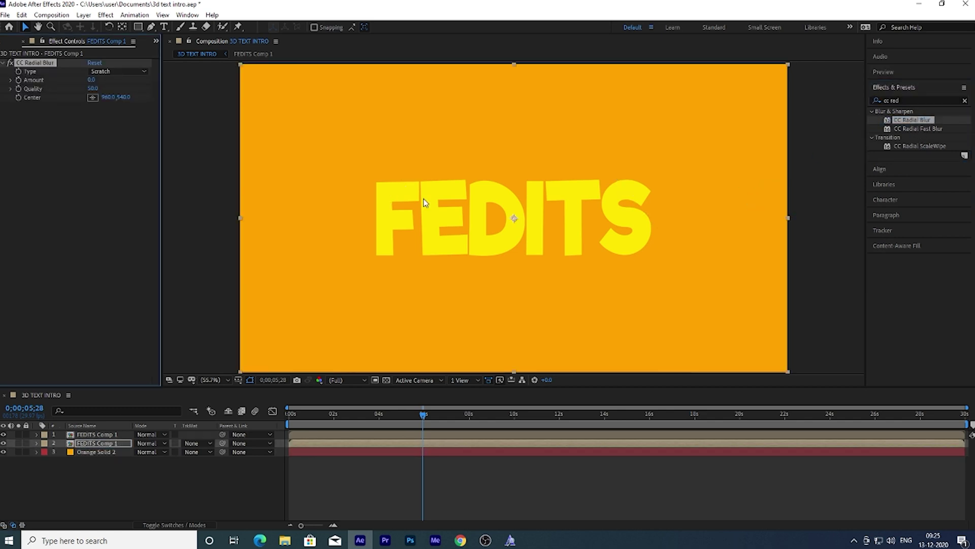
Set the CC Radial Blur type to Fading Zoom and its amount to -105
left_click(104, 71)
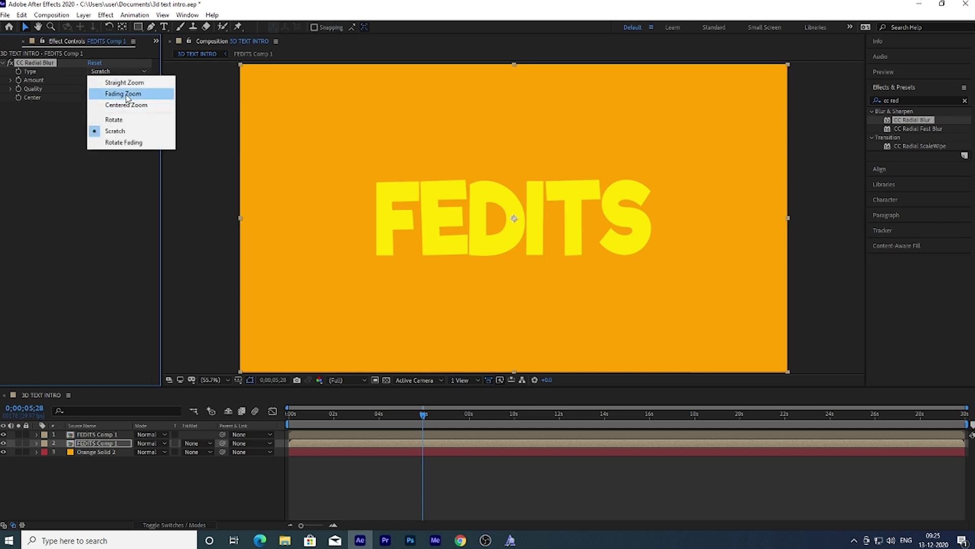
left_click(126, 96)
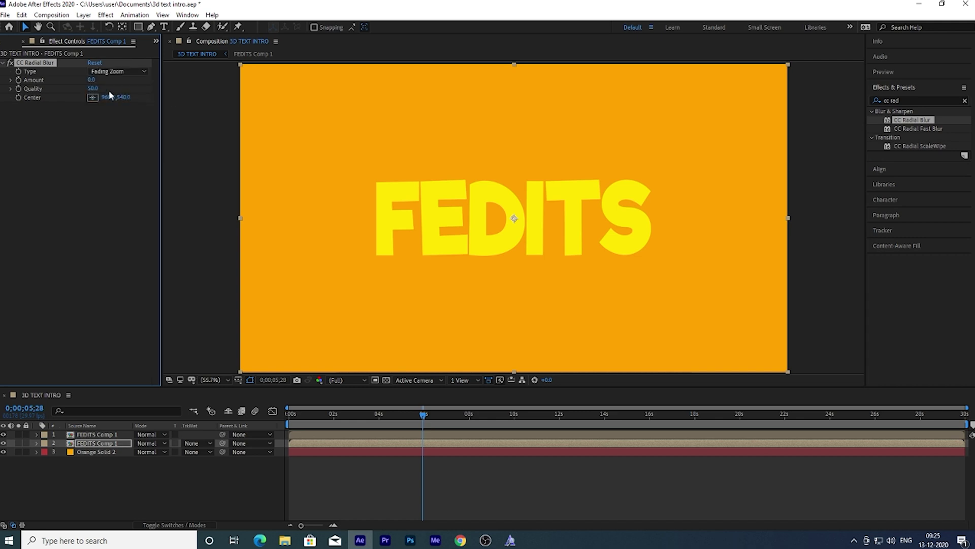
left_click_drag(92, 80, 71, 107)
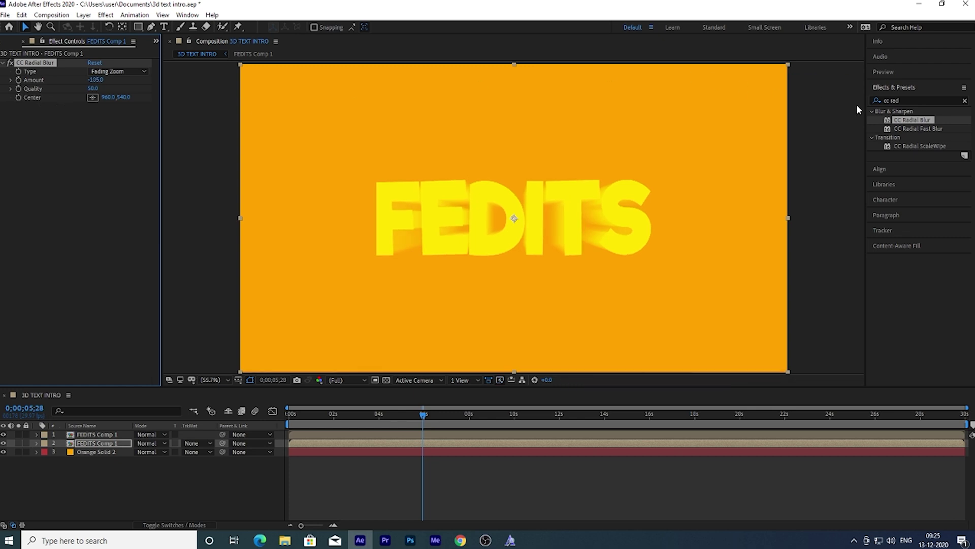
Search the effects for "curves" and apply Curves to the lower FEDITS composition layer
left_click(911, 100)
type("c")
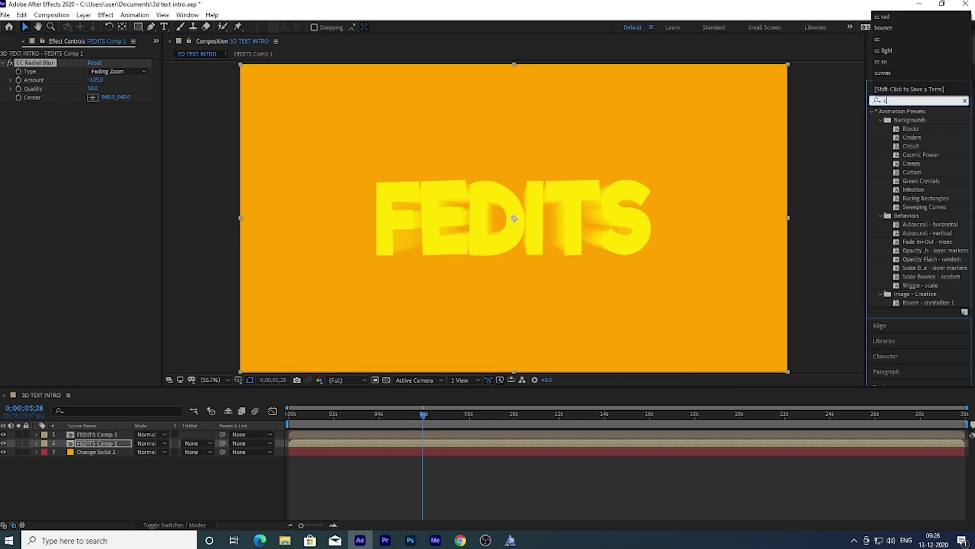
type("urves")
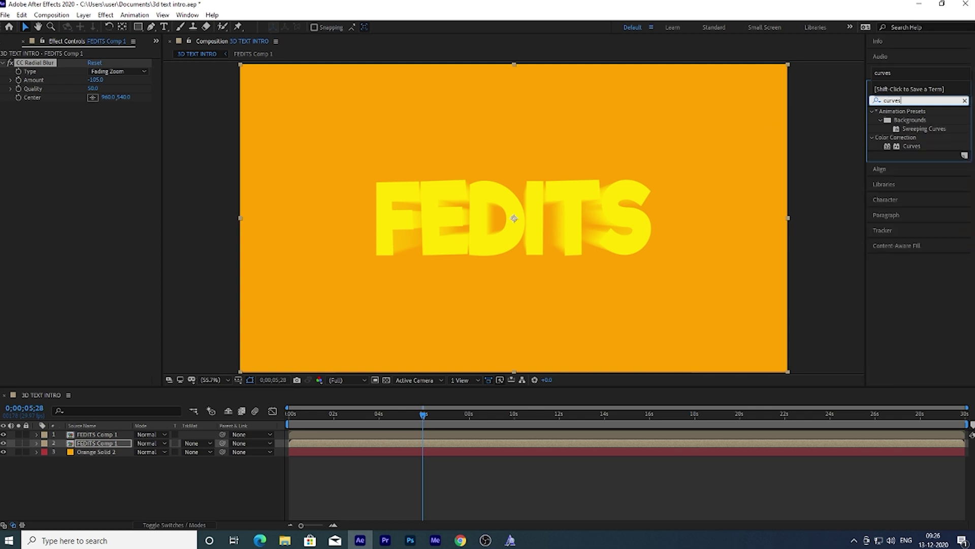
left_click_drag(912, 146, 28, 179)
Set the Curves channel to Alpha and pull a point on the curve up to the graph's upper-left corner
left_click(118, 115)
left_click(116, 173)
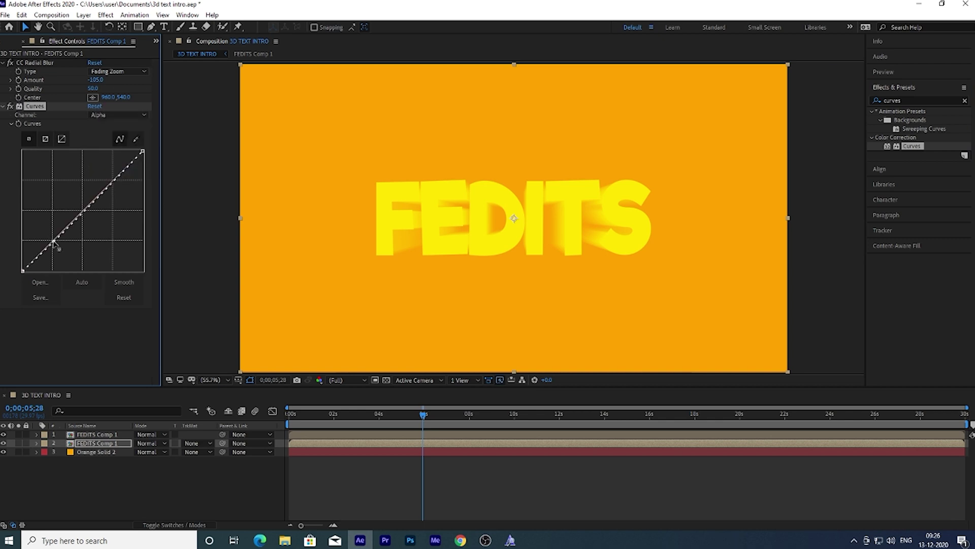
left_click_drag(55, 244, 26, 126)
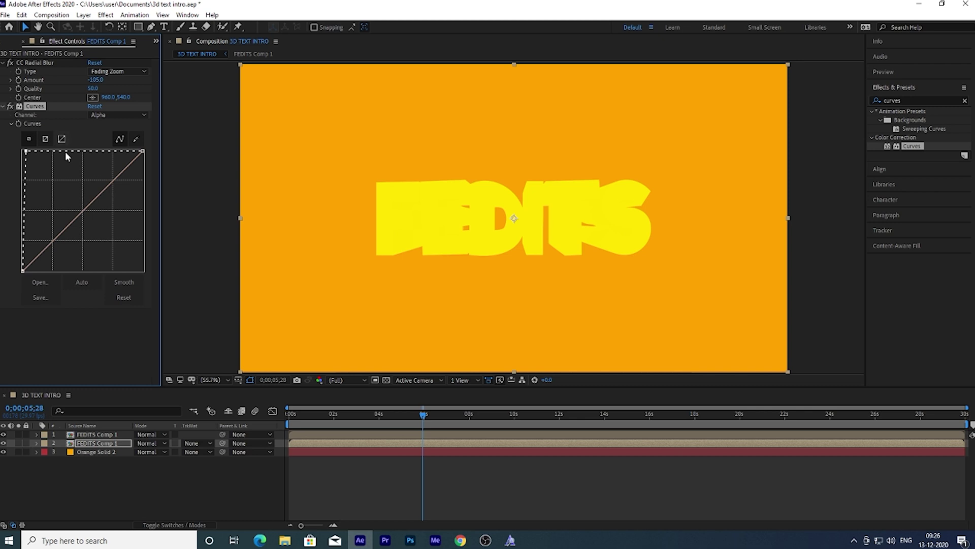
Search the effects for "fill" and apply Fill to the lower FEDITS composition layer
left_click(913, 99)
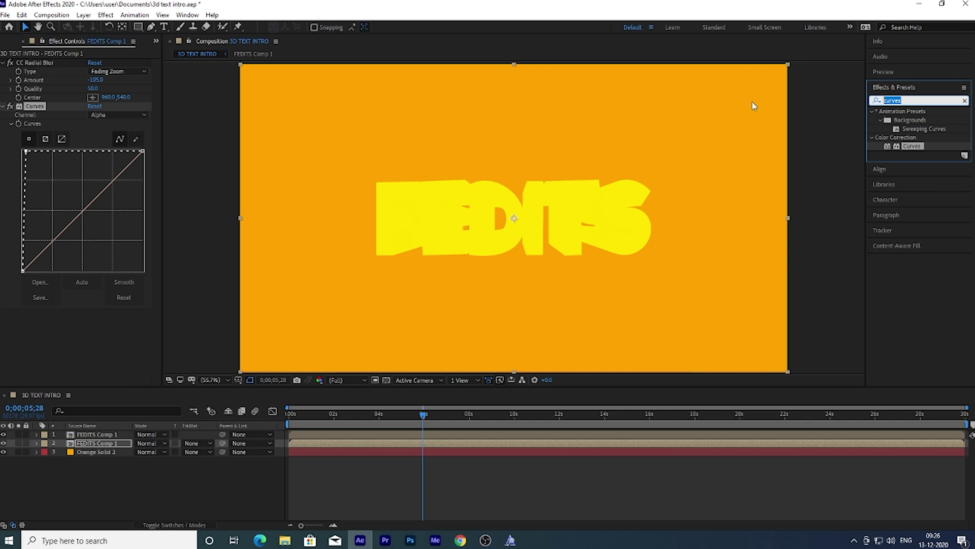
type("fill")
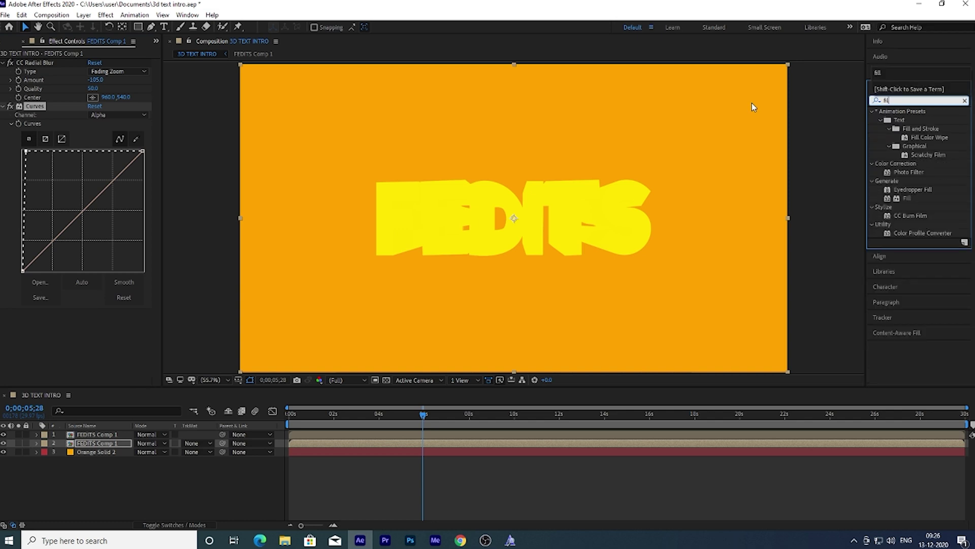
left_click_drag(908, 163, 65, 352)
Set the Fill color of the lower FEDITS composition layer to brown 904700
left_click(92, 339)
left_click(490, 414)
left_click_drag(504, 362, 491, 385)
left_click(504, 435)
mouse_move(504, 438)
left_mouse_down()
mouse_move(503, 449)
mouse_move(504, 439)
left_mouse_up()
left_click(438, 356)
left_click(490, 376)
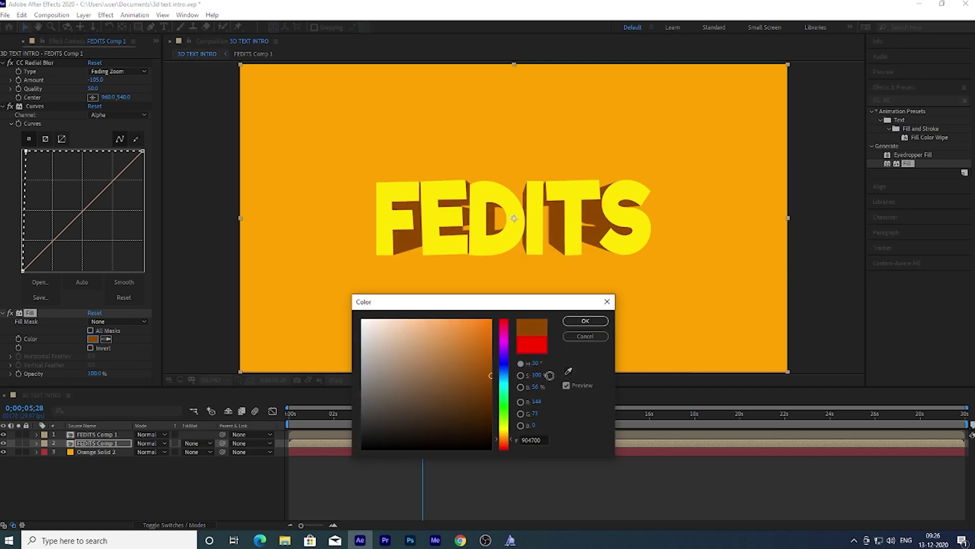
left_click(585, 321)
Set the CC Radial Blur amount to -37 and place its center above the text at about 923.9, 265.5
left_click_drag(95, 79, 130, 85)
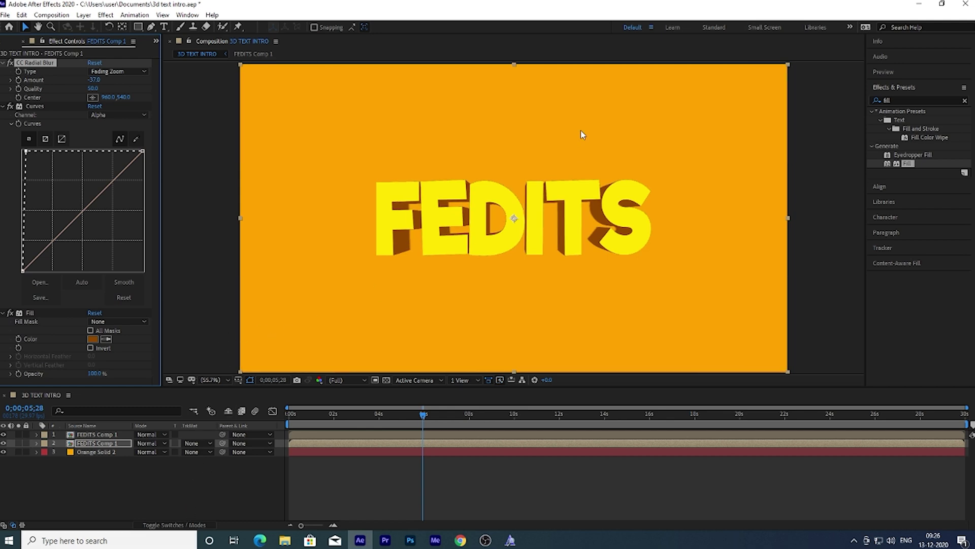
left_click(91, 98)
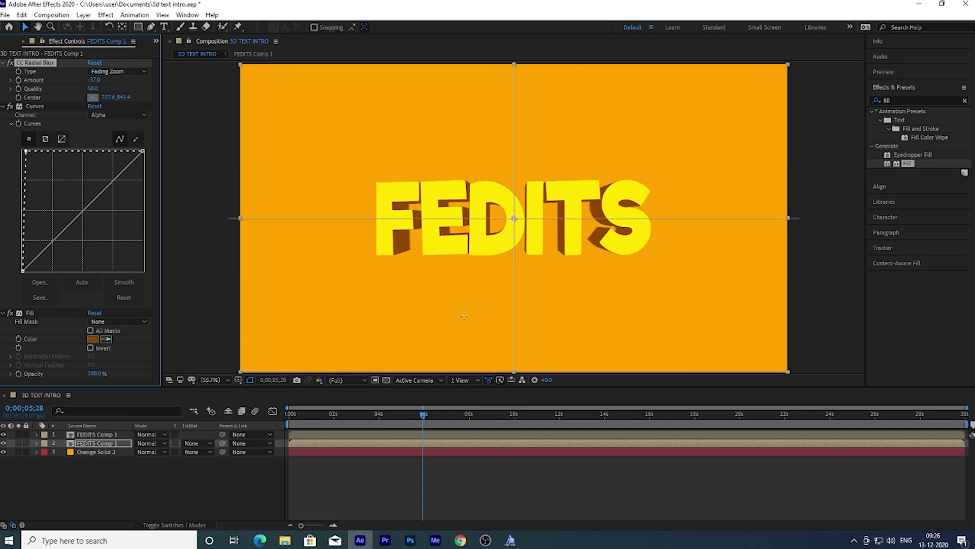
left_click(512, 294)
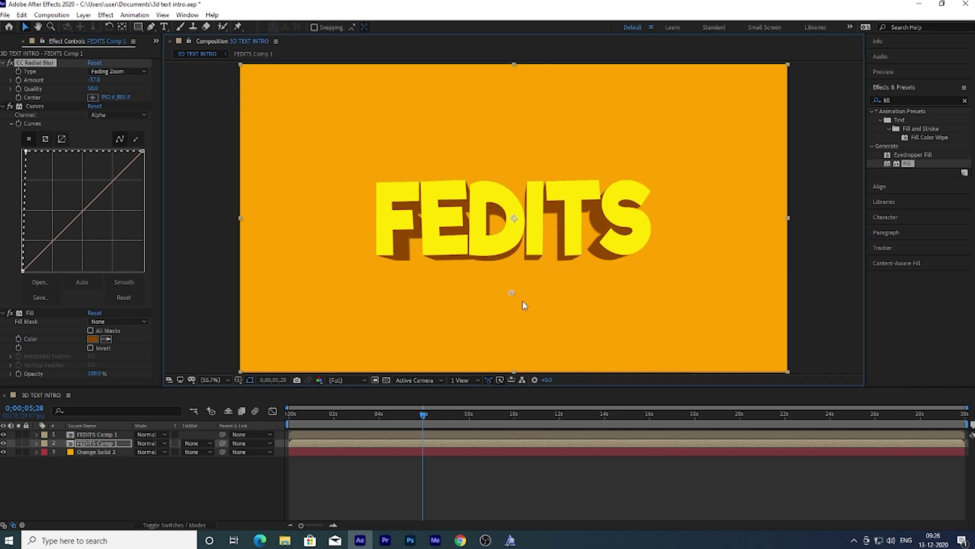
mouse_move(509, 295)
left_mouse_down()
mouse_move(518, 126)
mouse_move(502, 139)
left_mouse_up()
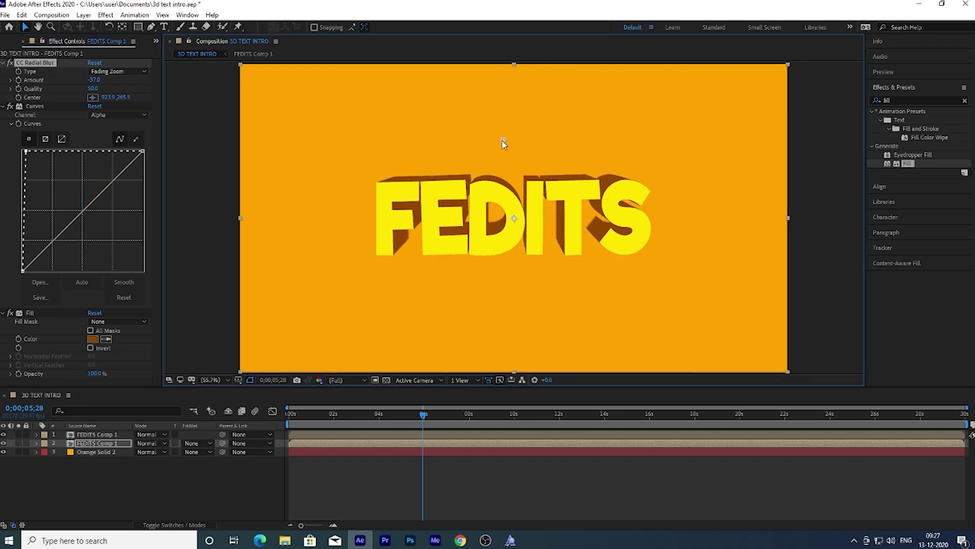
Duplicate the brown radial-blurred FEDITS composition layer
left_click(226, 497)
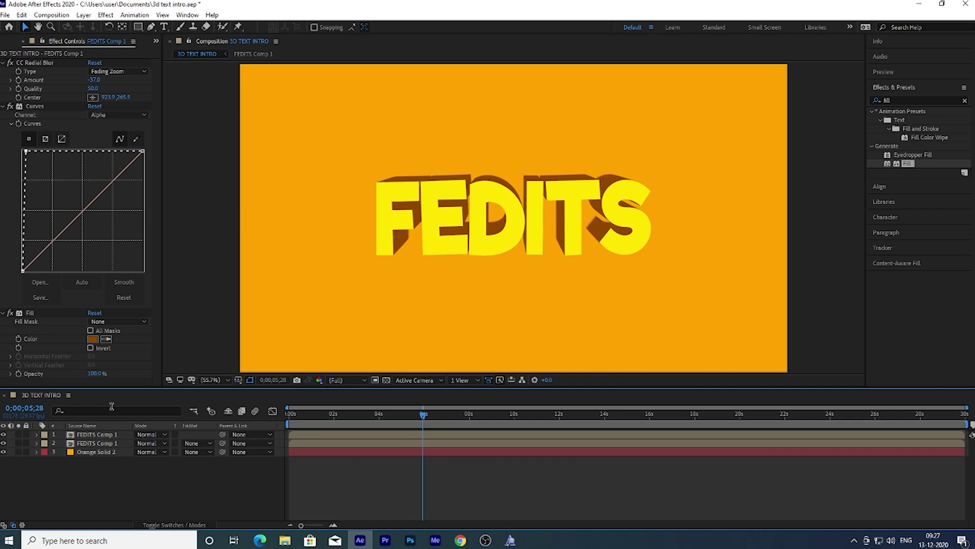
left_click(110, 445)
key("ctrl+d")
Set the lowest FEDITS layer's CC Radial Blur amount to 3 and sample a lighter orange for its Fill color
left_click(111, 451)
left_click(93, 336)
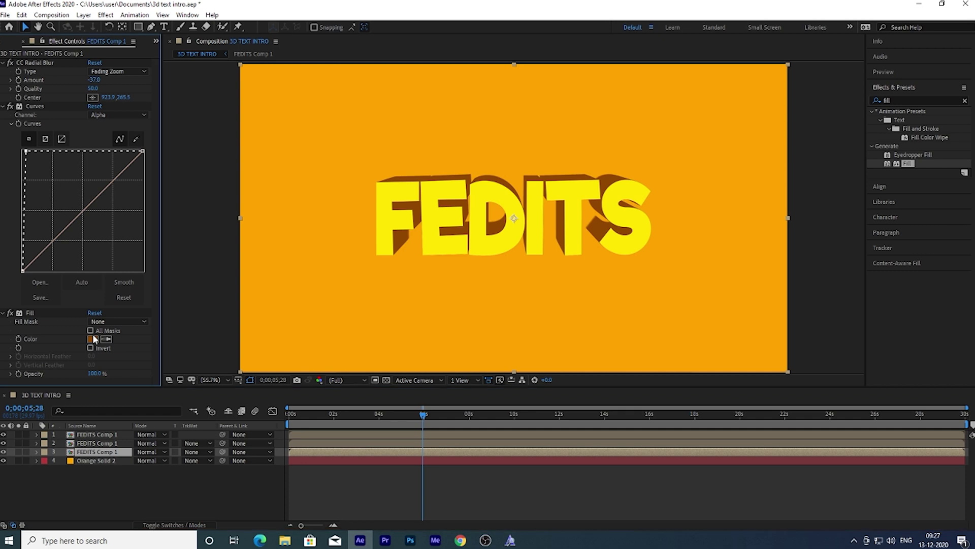
left_click_drag(95, 79, 124, 90)
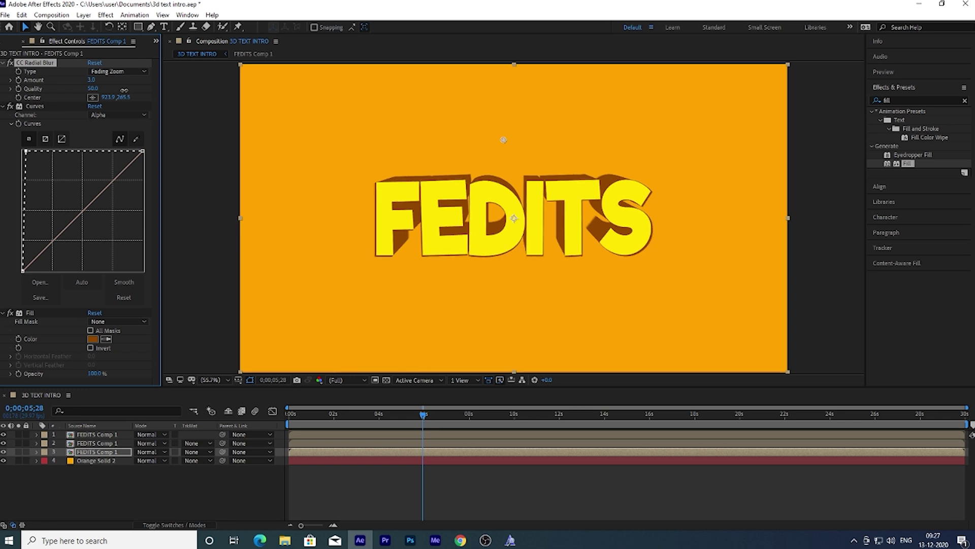
left_click(94, 339)
left_click(569, 371)
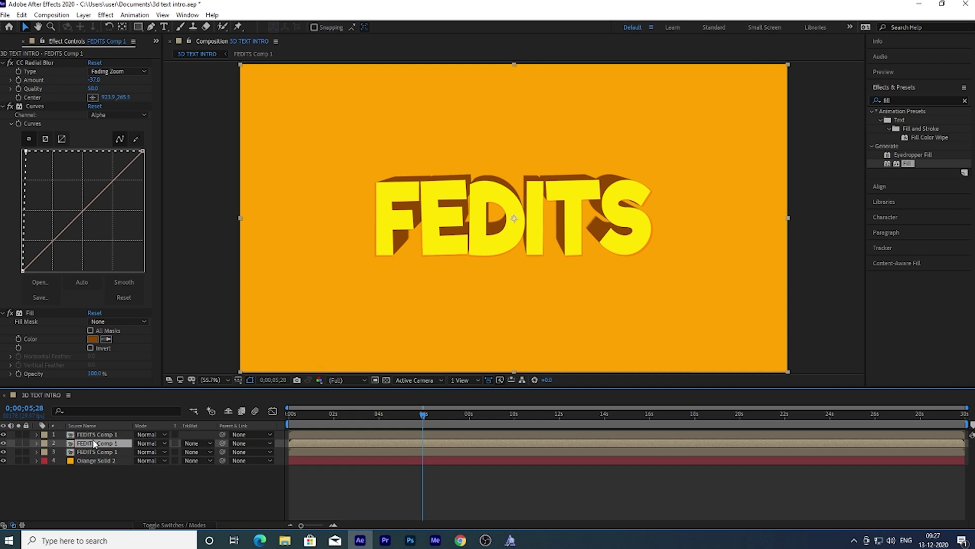
Duplicate the second FEDITS layer and give the lower copy a CC Radial Blur amount of -82 and a darker brown Fill
key("ctrl+d")
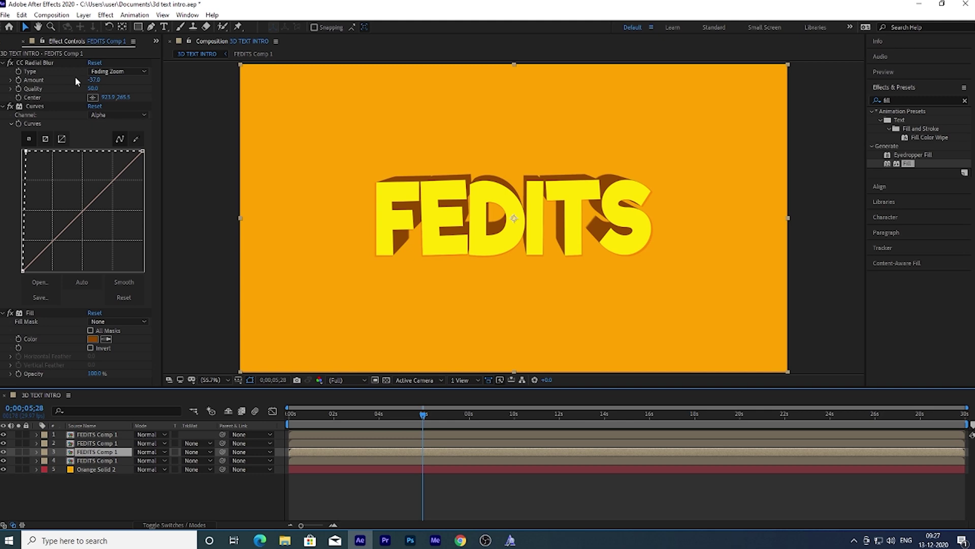
left_click_drag(93, 80, 74, 83)
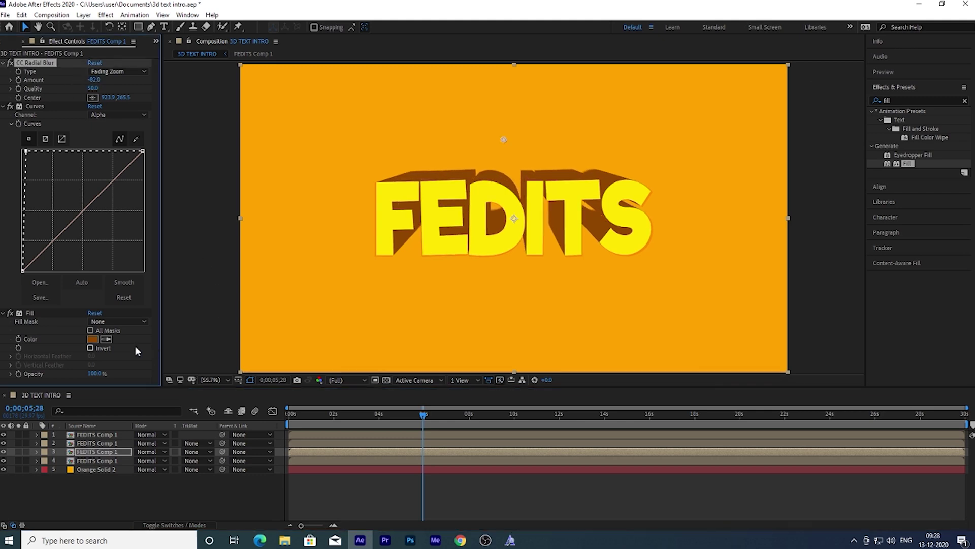
left_click(93, 340)
left_click_drag(484, 354, 508, 436)
left_click(585, 320)
Set the second FEDITS layer's CC Radial Blur amount to -15 and shorten the blur of the third layer
left_click(89, 443)
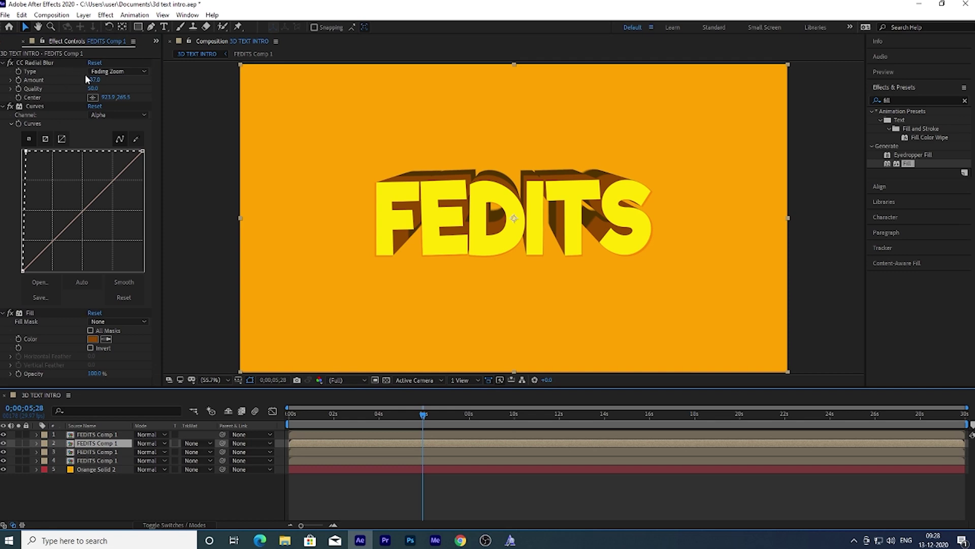
left_click_drag(91, 80, 120, 99)
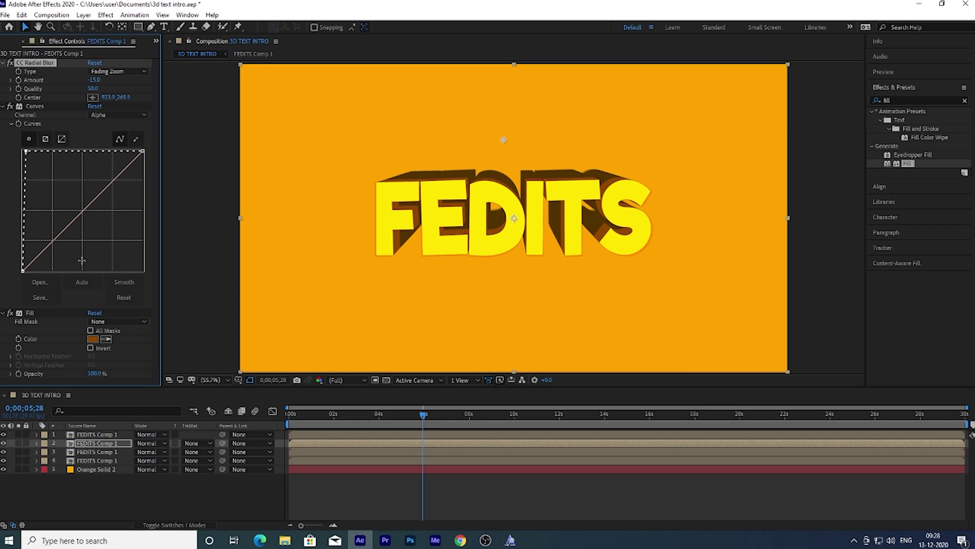
left_click(101, 451)
left_click_drag(97, 85, 133, 93)
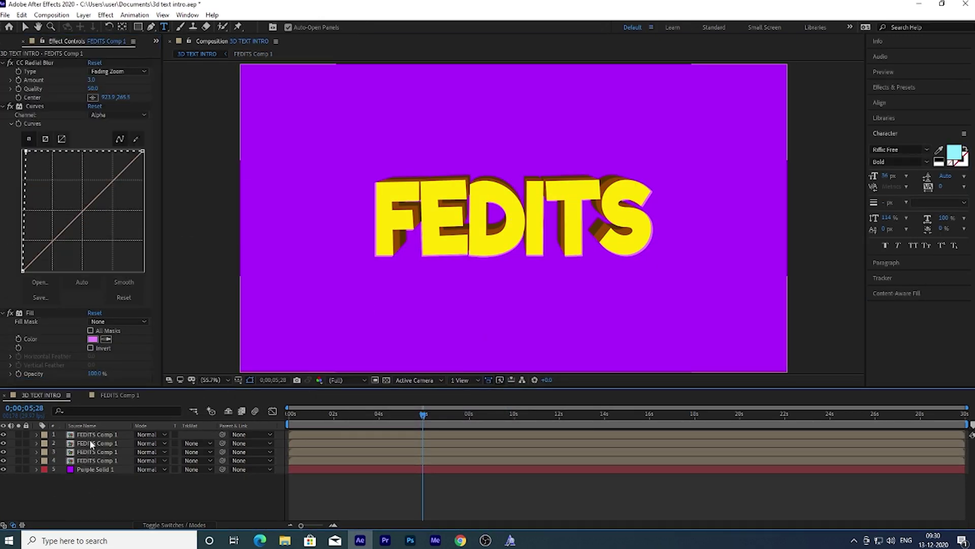
Pre-compose all four FEDITS Comp 1 layers into Pre-comp 1 and re-enable the preview refresh
left_click(91, 443)
left_click(95, 436)
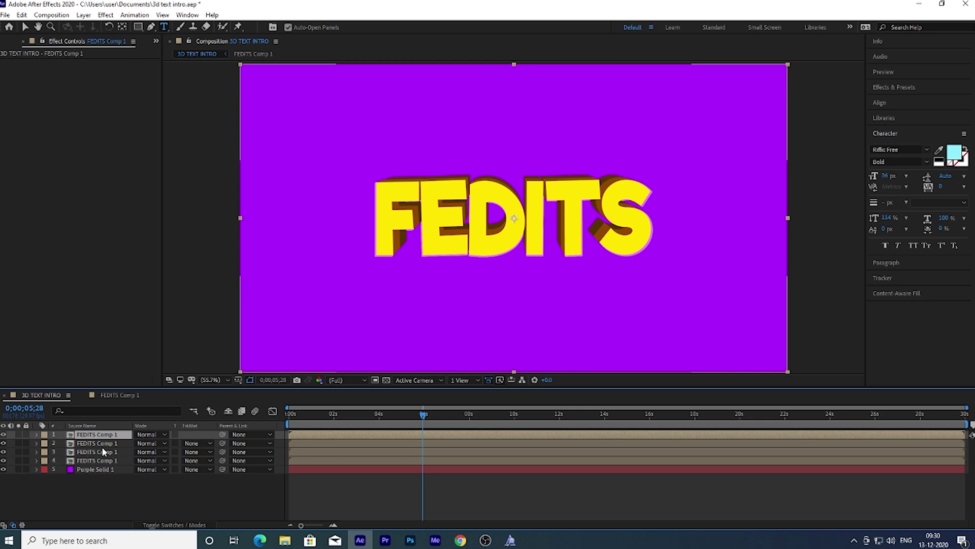
left_click(101, 461, "shift")
right_click(106, 449)
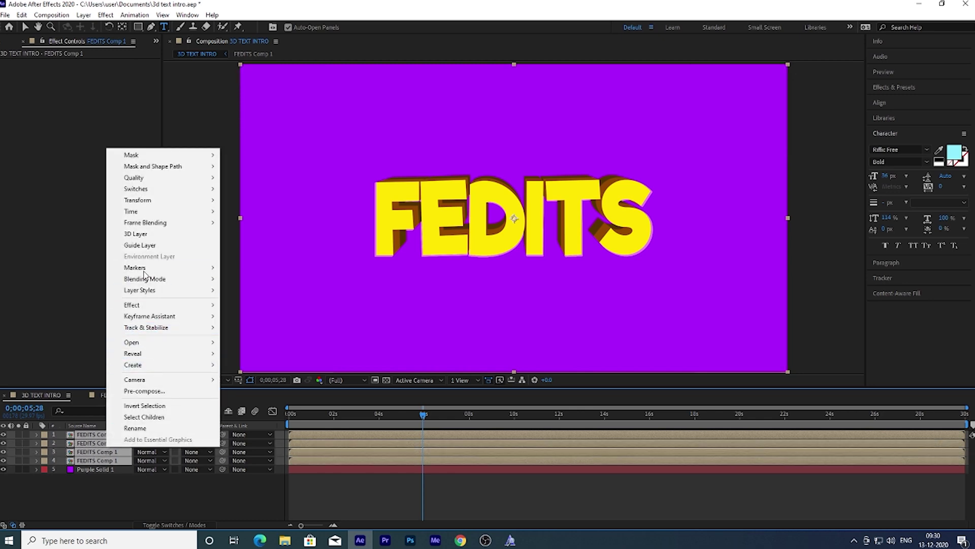
left_click(144, 390)
left_click(513, 335)
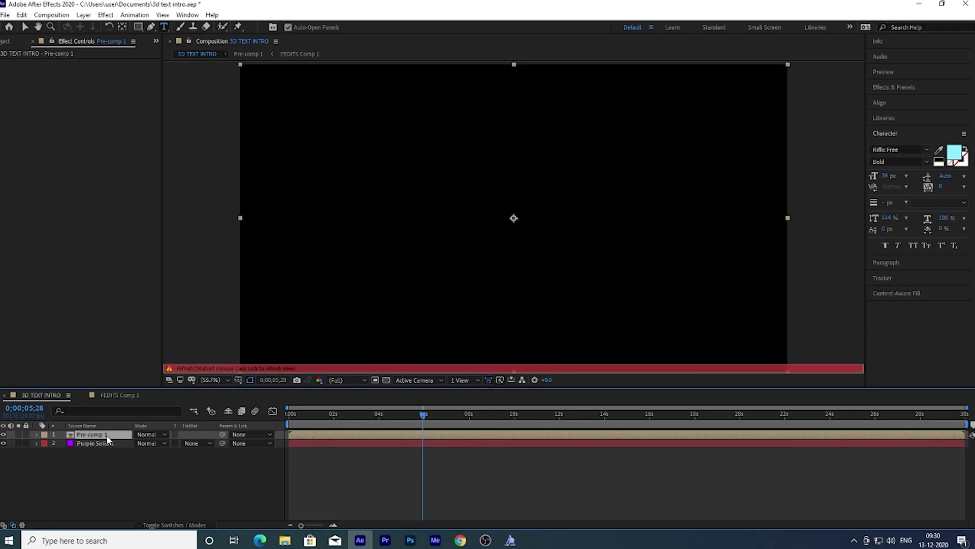
key("Caps_Lock")
key("ctrl+d")
left_click(104, 445)
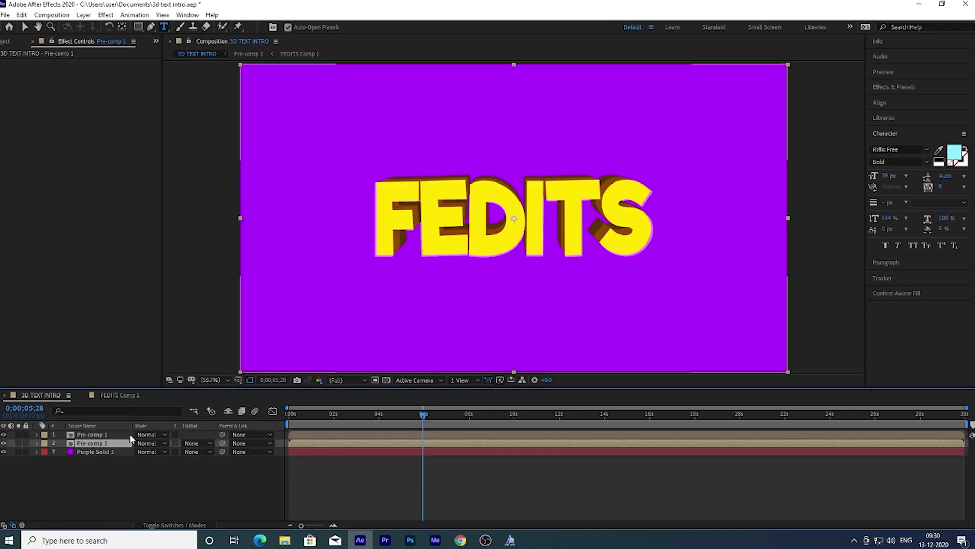
left_click(153, 525)
left_click(191, 443)
left_click(179, 525)
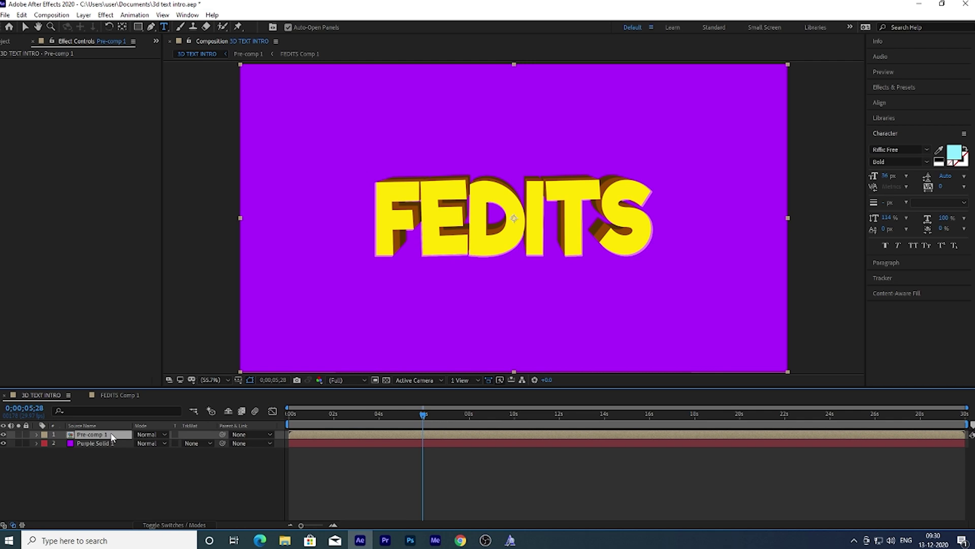
Duplicate the Pre-comp 1 layer and turn the lower copy into a 3D layer
key("ctrl+d")
left_click(103, 443)
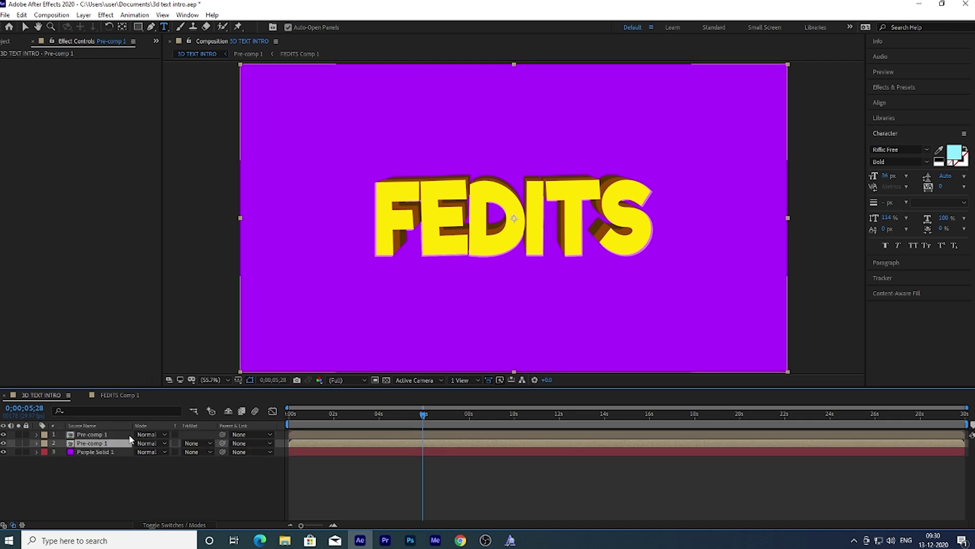
left_click(176, 524)
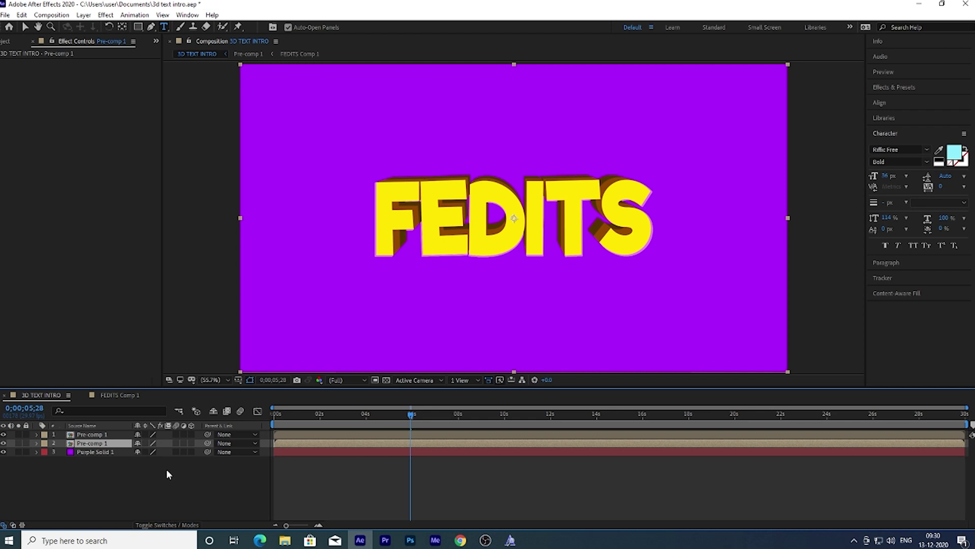
left_click(190, 443)
left_click(175, 525)
left_click(181, 526)
left_click(180, 526)
left_click(181, 525)
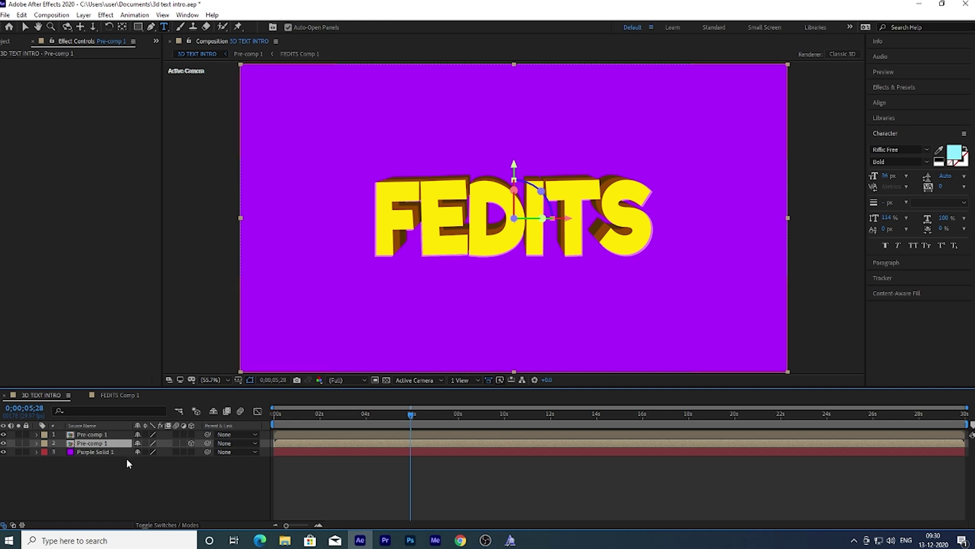
Set the lower Pre-comp 1 copy's X Rotation to about 106° and move it down to meet the base of the letters
key("r")
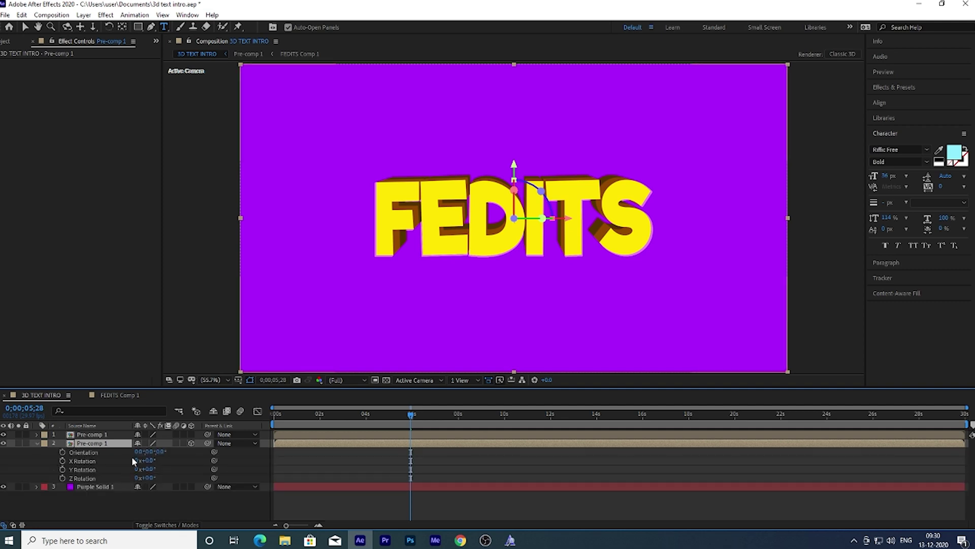
left_click_drag(151, 461, 226, 482)
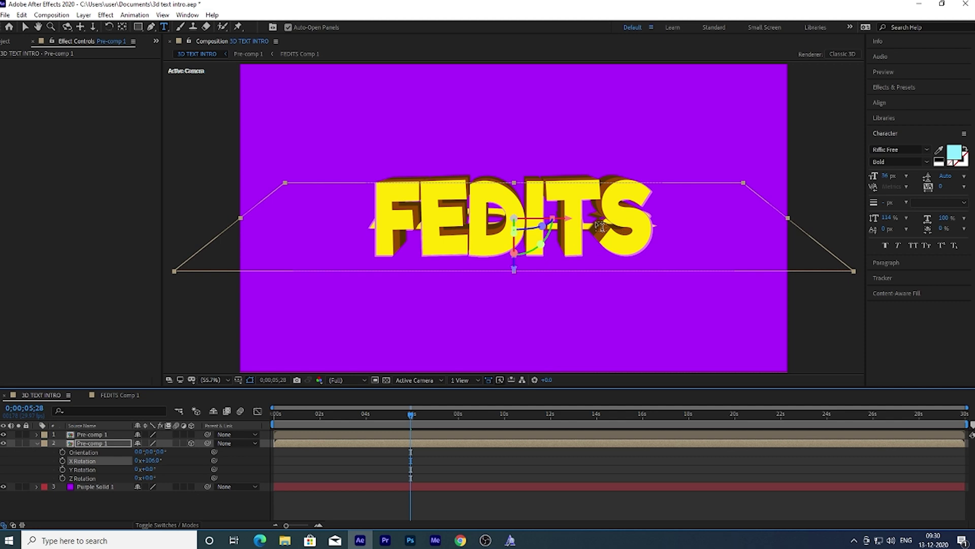
left_click(26, 27)
left_click_drag(590, 226, 590, 285)
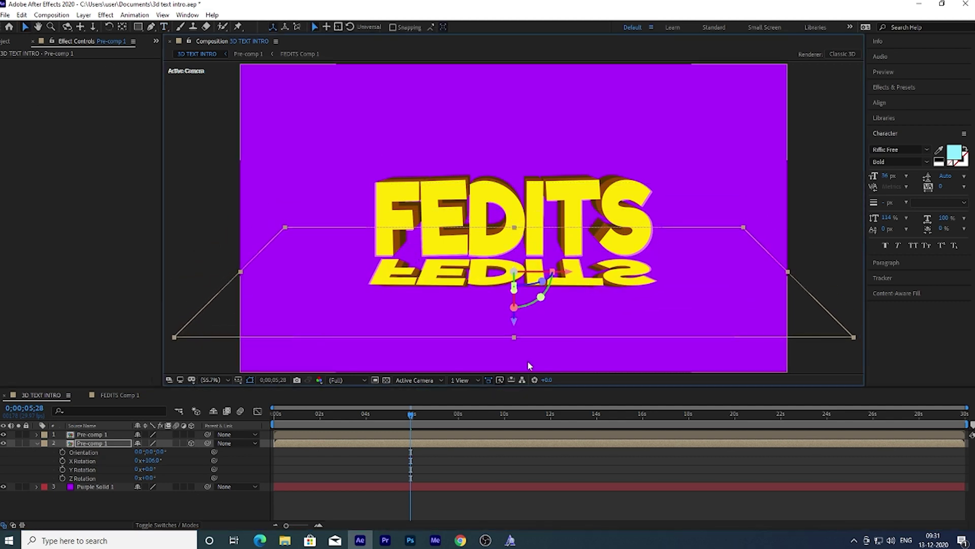
left_click_drag(155, 460, 157, 460)
left_click_drag(450, 272, 449, 259)
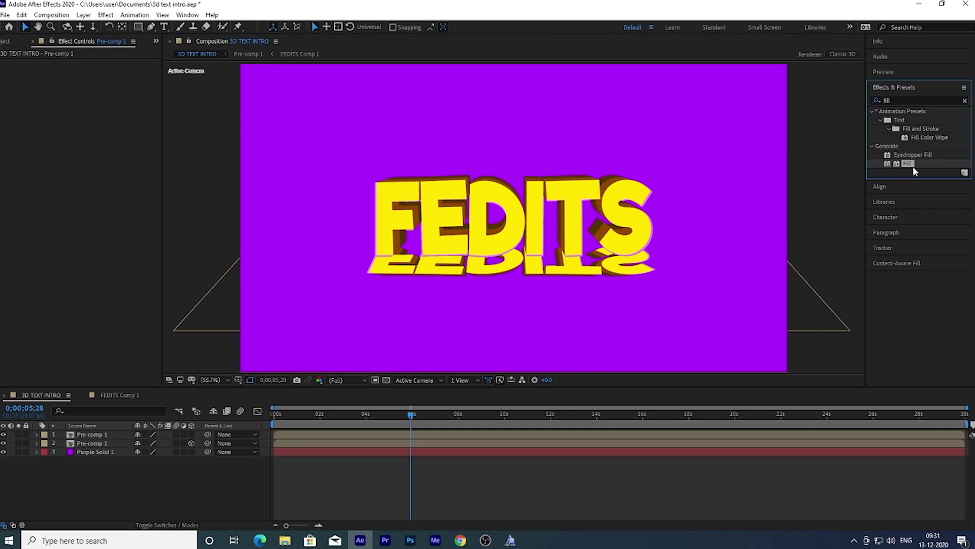
Apply Fill to the tilted Pre-comp 1 copy and set its color to black
left_click_drag(913, 167, 125, 445)
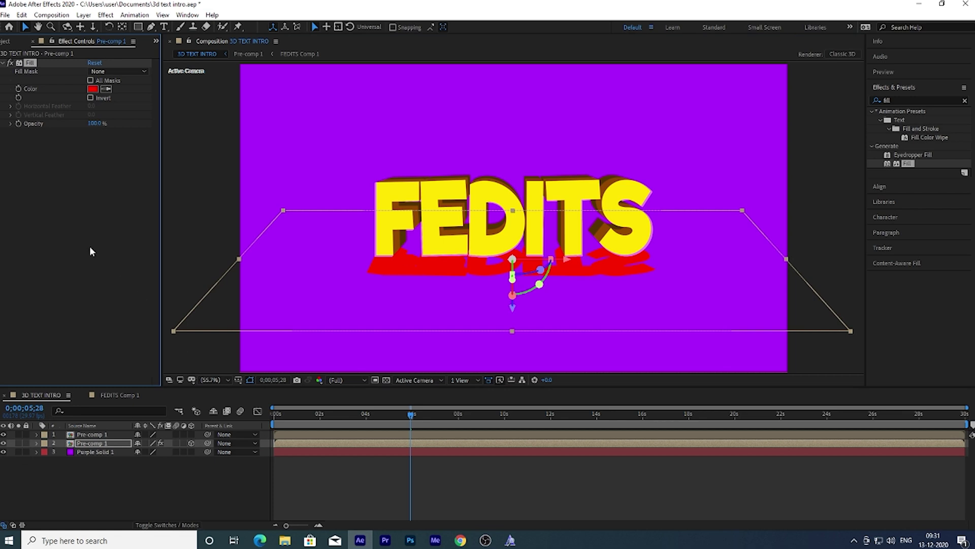
left_click(92, 89)
left_click(466, 397)
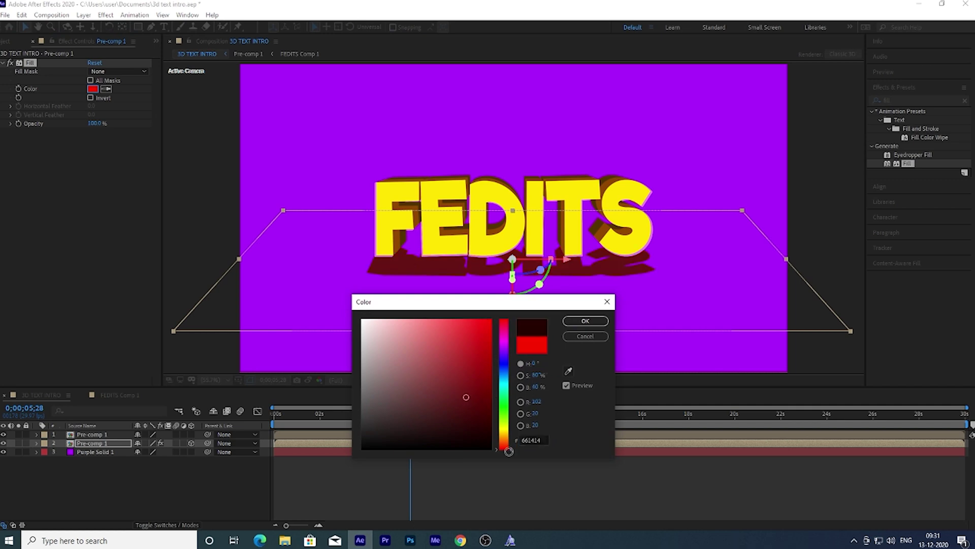
left_click(585, 320)
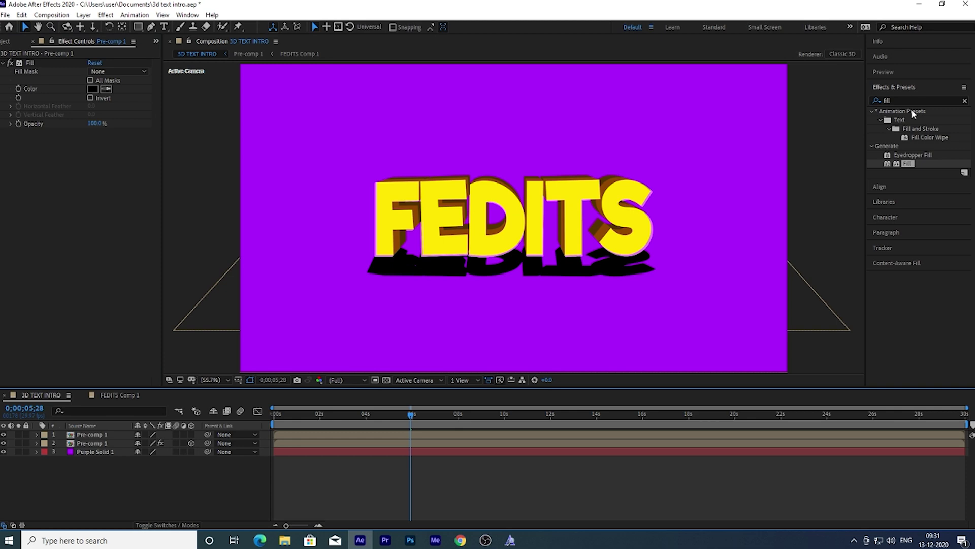
Apply CC Radial Blur to the tilted Pre-comp 1 shadow copy
type("rad")
key("BackSpace")
key("BackSpace")
key("BackSpace")
type("cc radia")
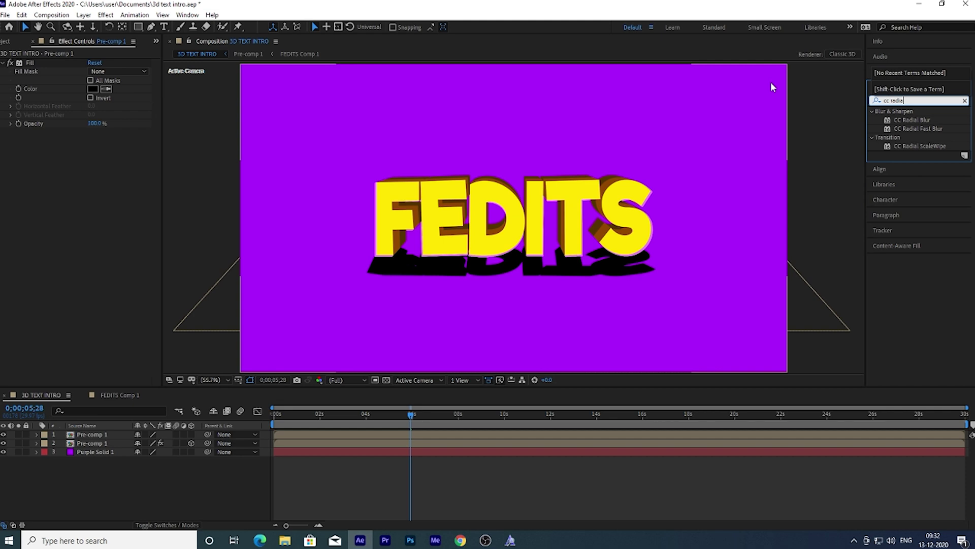
left_click_drag(912, 119, 71, 447)
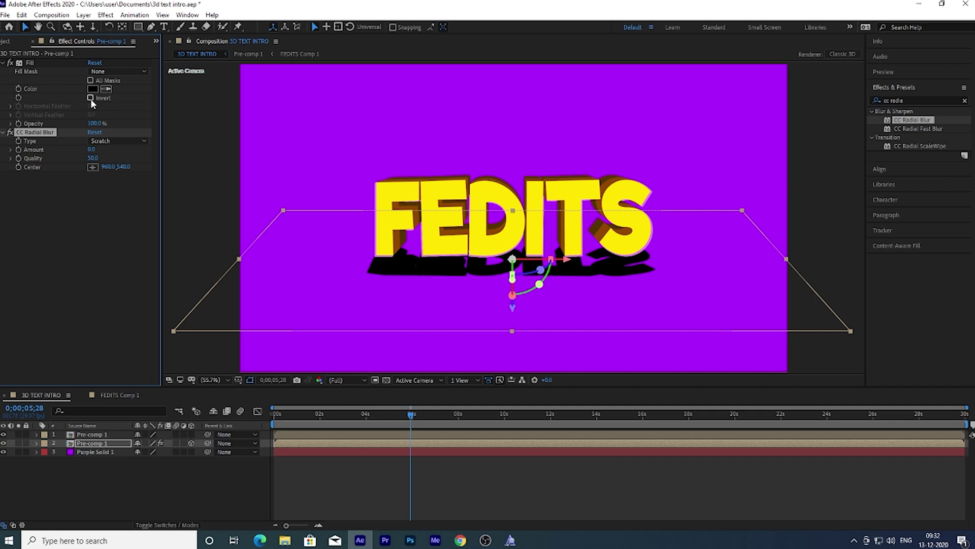
Set the shadow's CC Radial Blur to Centered Zoom with Amount 126 and Center at about 920, 1092
left_click_drag(103, 148, 78, 174)
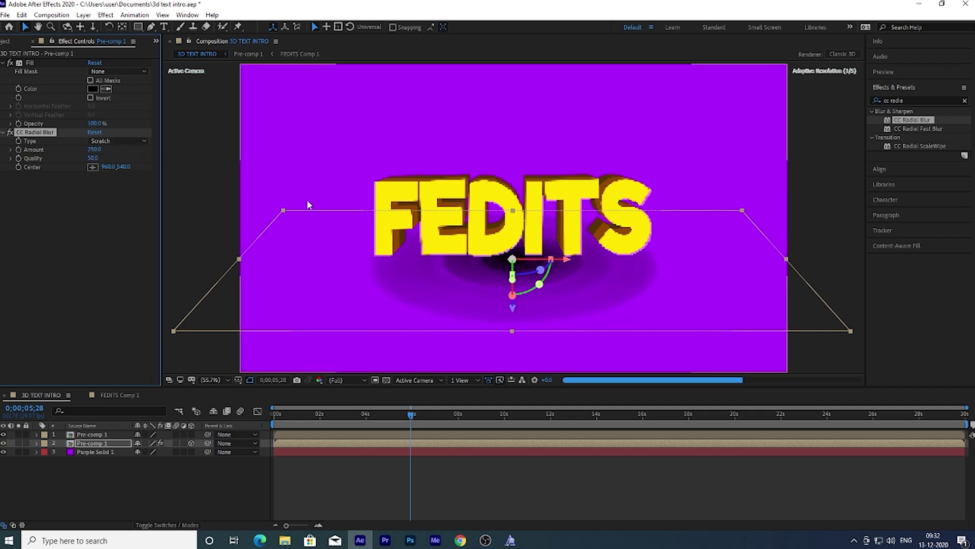
left_click(118, 141)
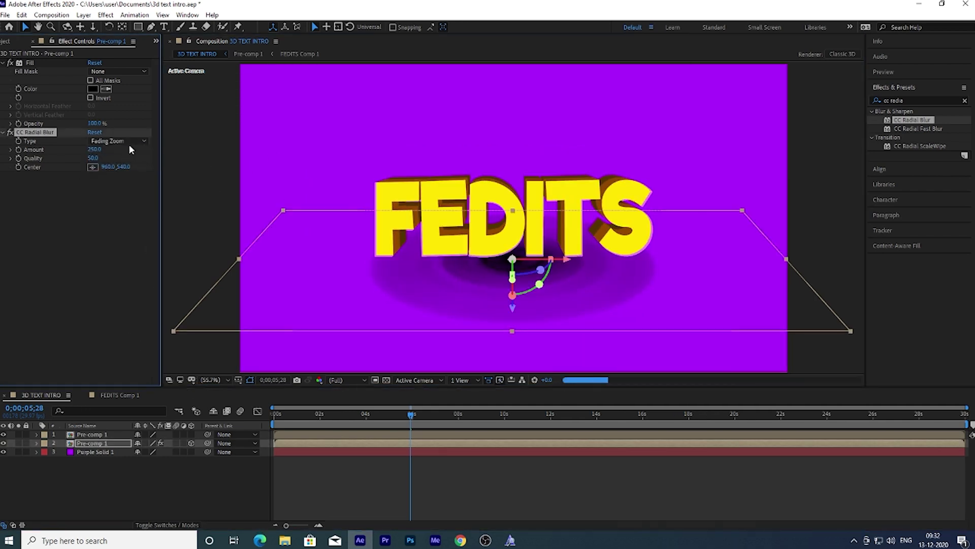
left_click(118, 178)
left_click(92, 167)
left_click(511, 163)
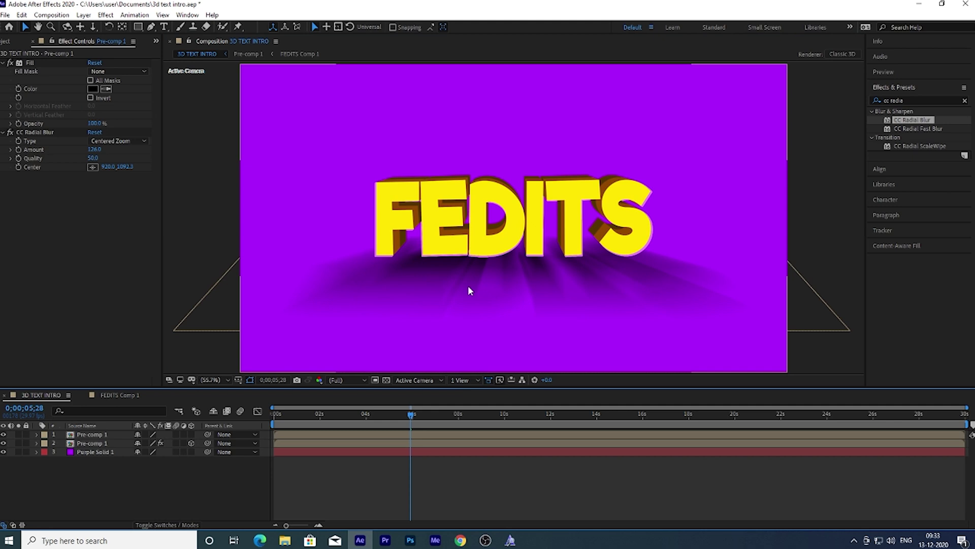
Recolor the shadow's Fill by sampling the purple background and darkening it to 680098
left_click(93, 89)
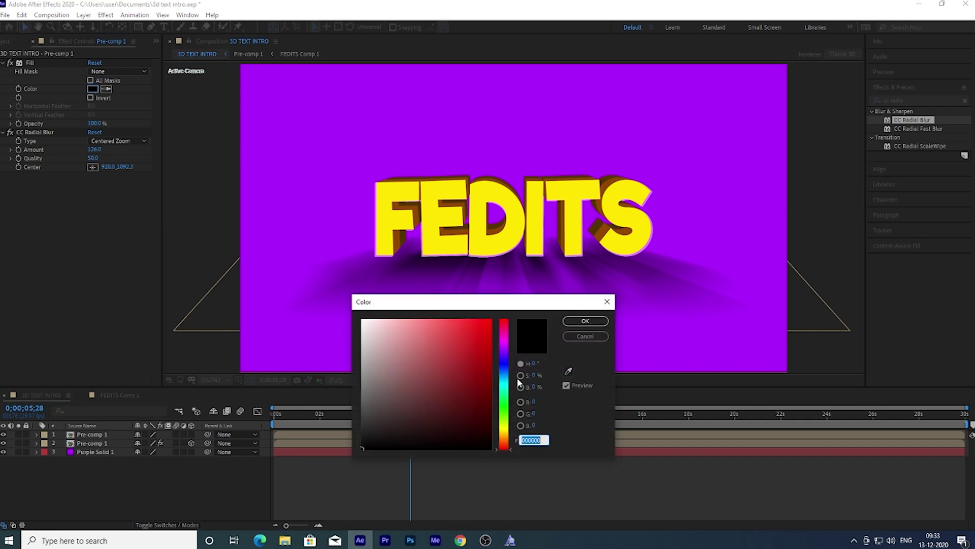
left_click(568, 371)
left_click(312, 200)
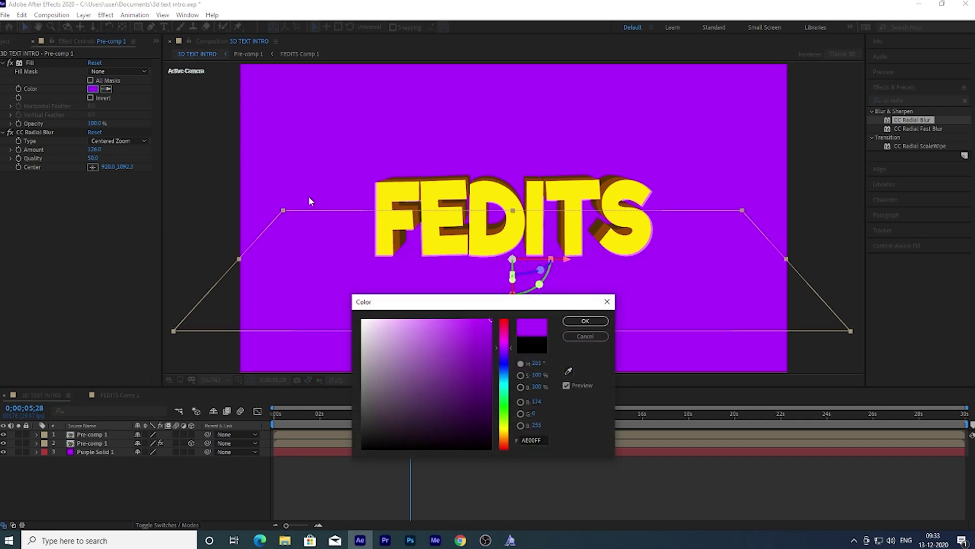
mouse_move(489, 367)
left_mouse_down()
mouse_move(495, 379)
mouse_move(499, 371)
left_mouse_up()
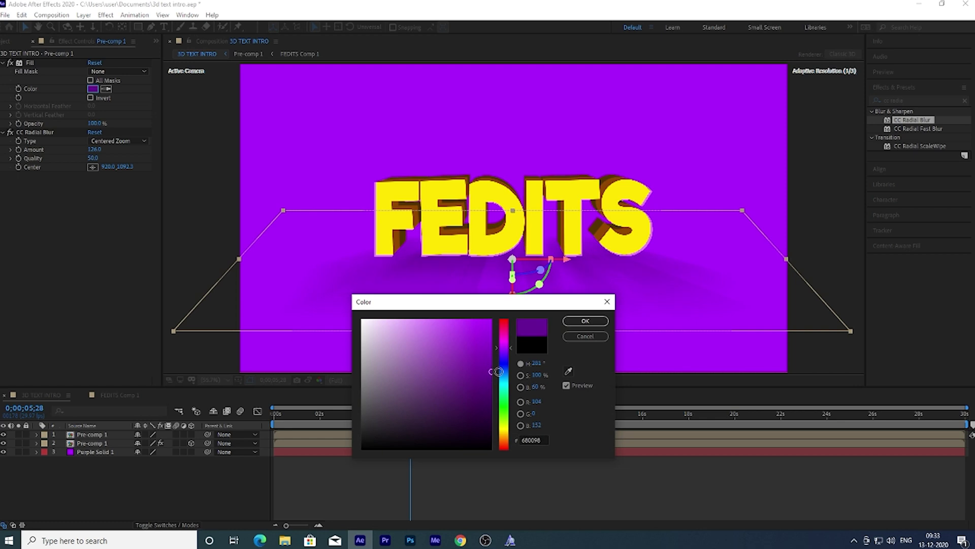
left_click(601, 323)
left_click(156, 489)
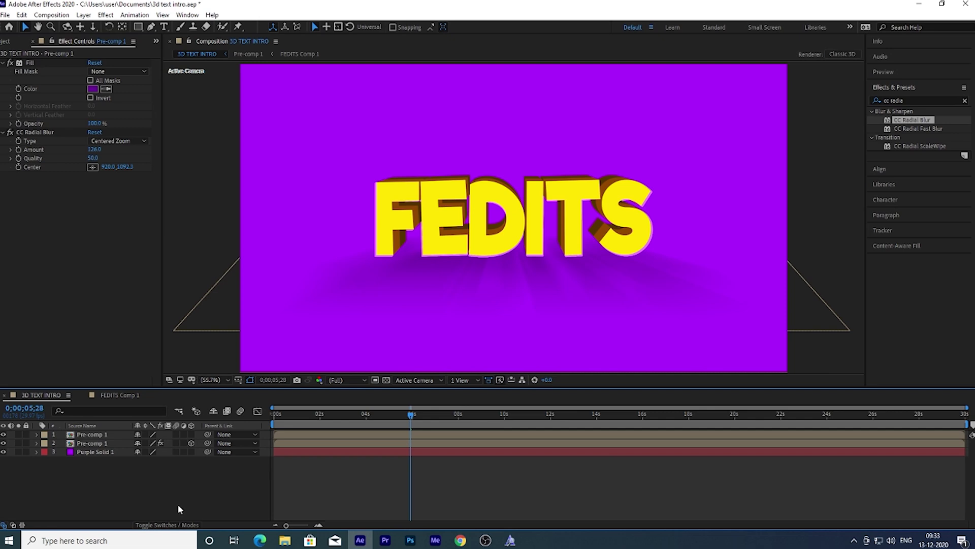
left_click(586, 354)
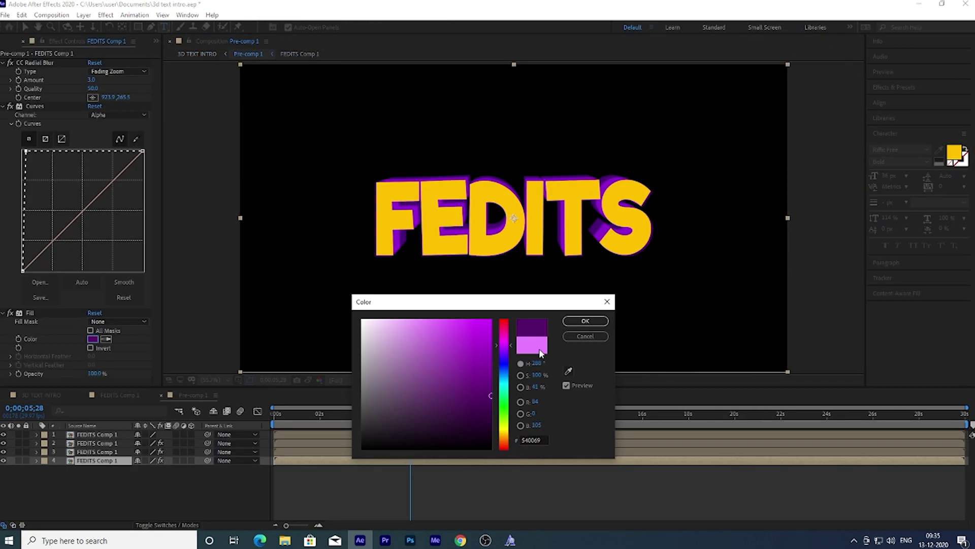
left_click(230, 452)
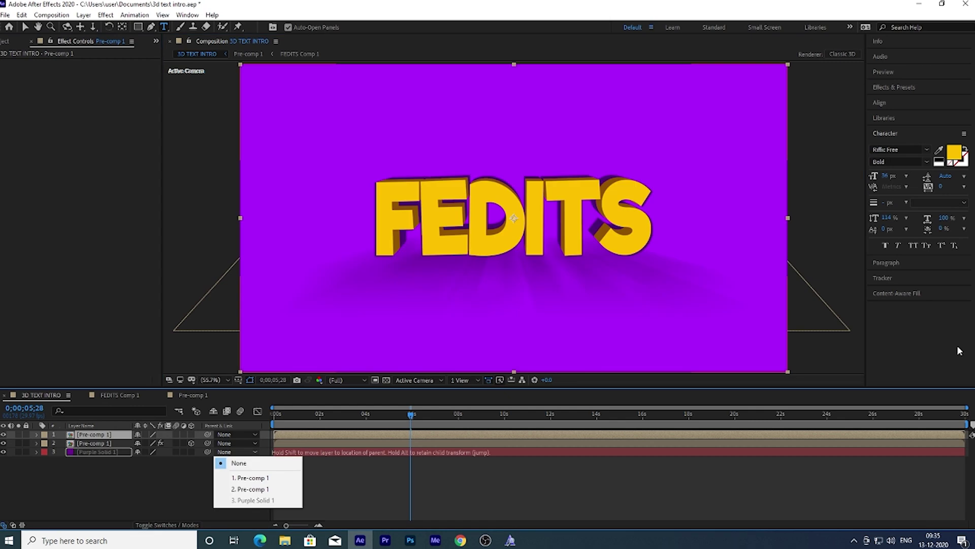
left_click(166, 489)
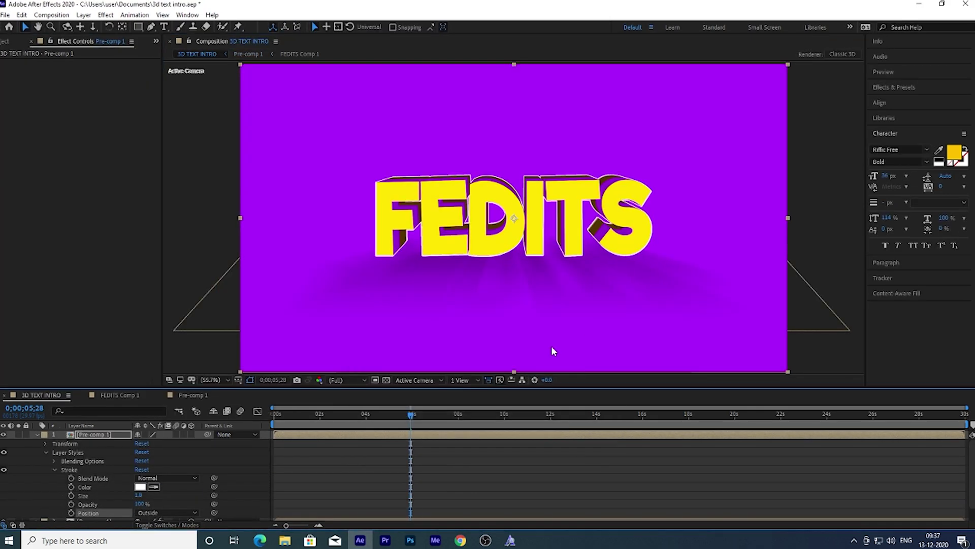
Add a Gradient Overlay layer style to Purple Solid 1
left_click(116, 460)
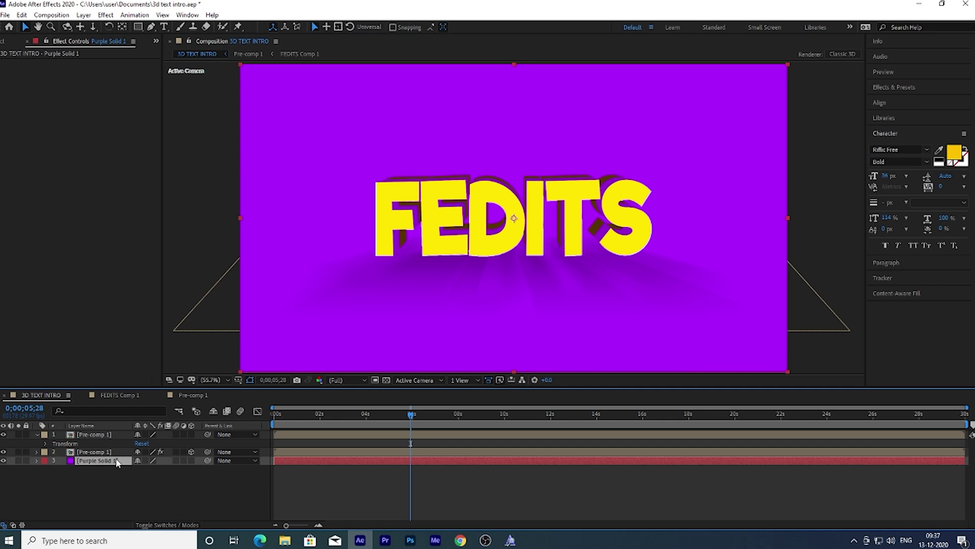
right_click(116, 458)
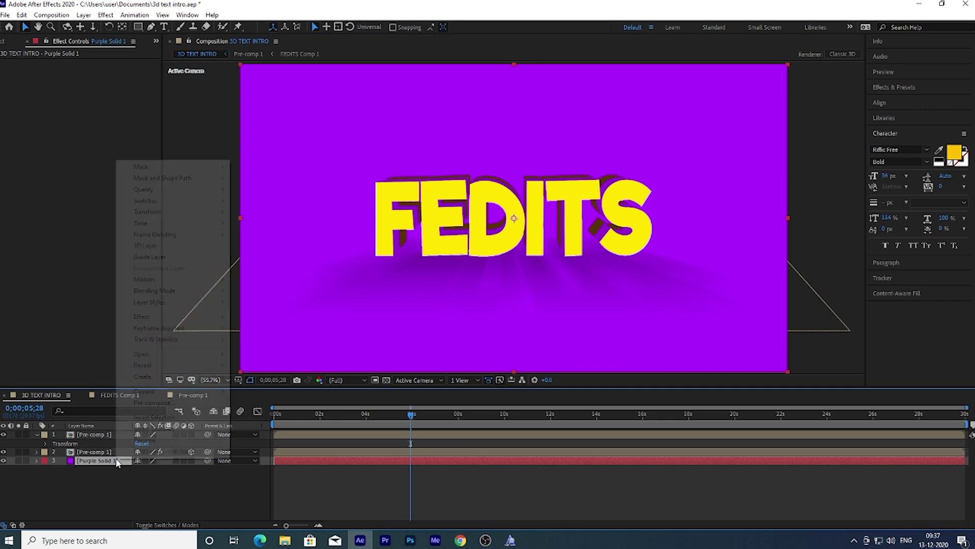
mouse_move(197, 304)
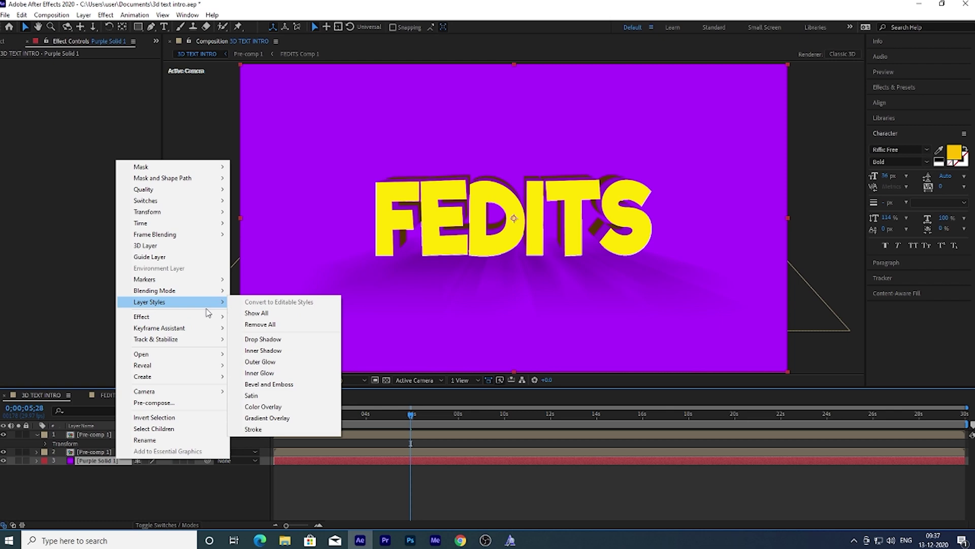
left_click(264, 417)
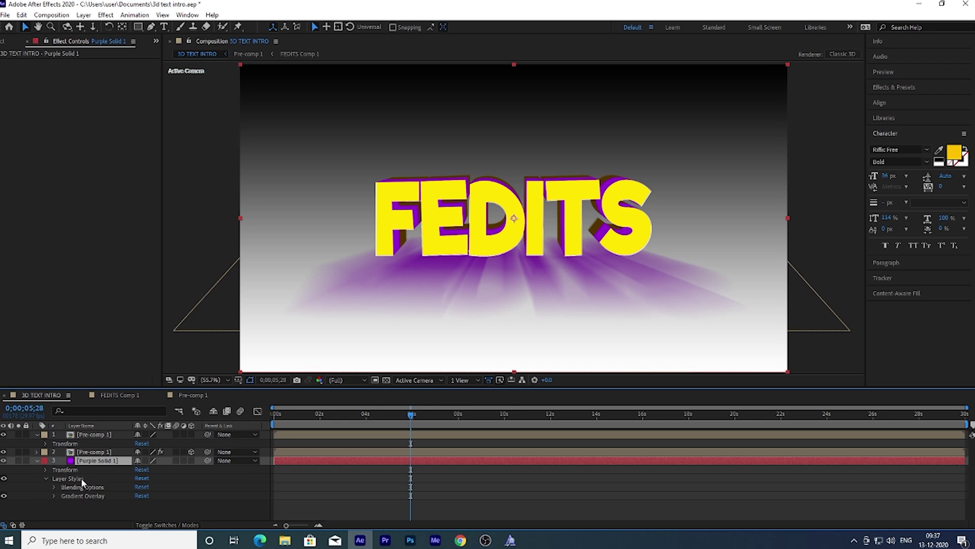
Edit Purple Solid 1's Gradient Overlay colors to run from dark purple at the base to bright purple at the top
left_click(53, 495)
scroll(135, 498, "down", 3)
left_click(150, 461)
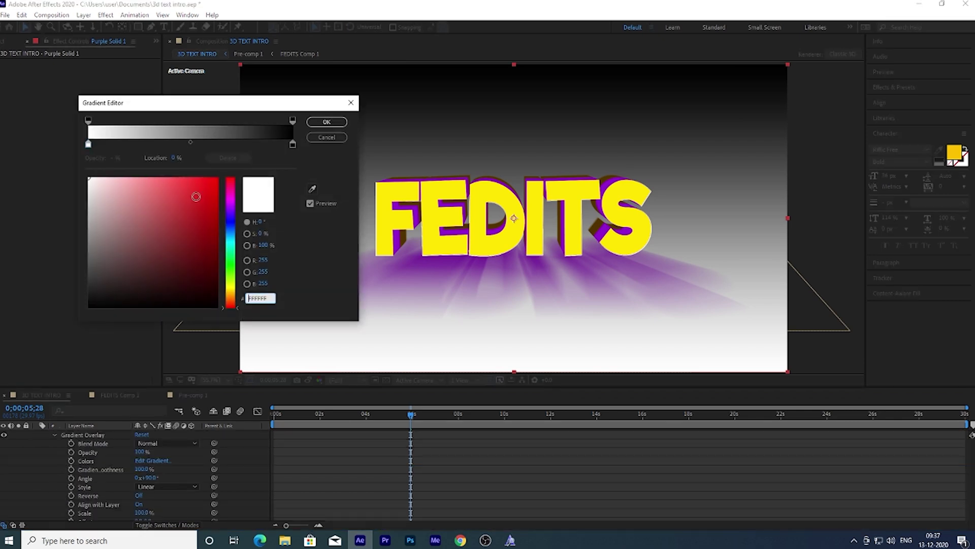
left_click(88, 145)
left_click(230, 206)
left_click_drag(206, 203, 222, 223)
left_click(293, 145)
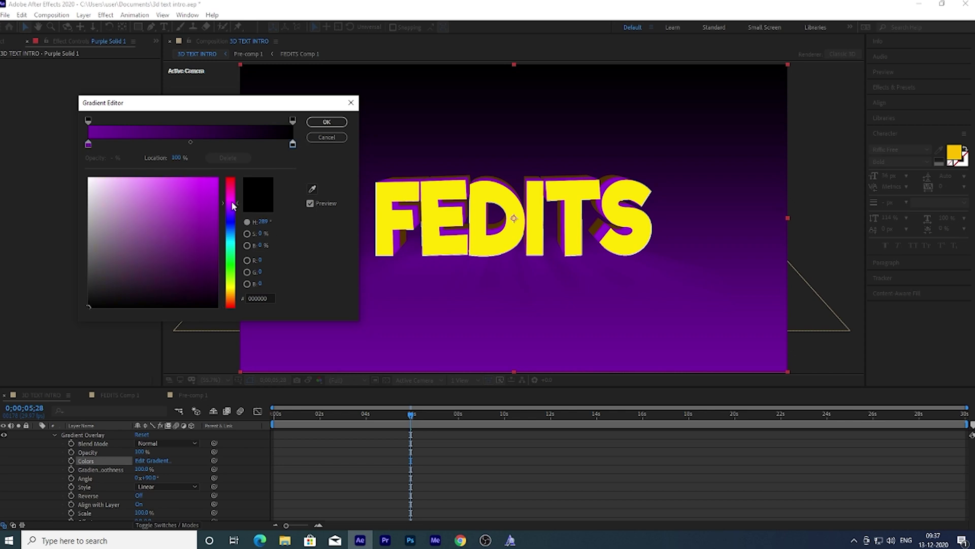
left_click(218, 178)
left_click(231, 202)
left_click(89, 145)
left_click_drag(214, 190, 232, 183)
left_click(293, 145)
left_click(326, 122)
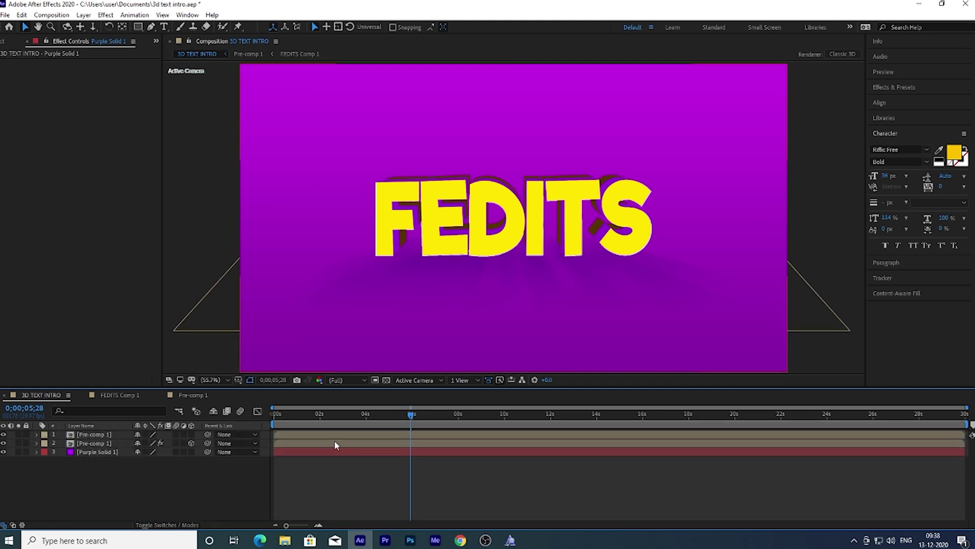
Preview the composition and trim its work area to span from about 0;00;02;23 to about 8 seconds
key("space")
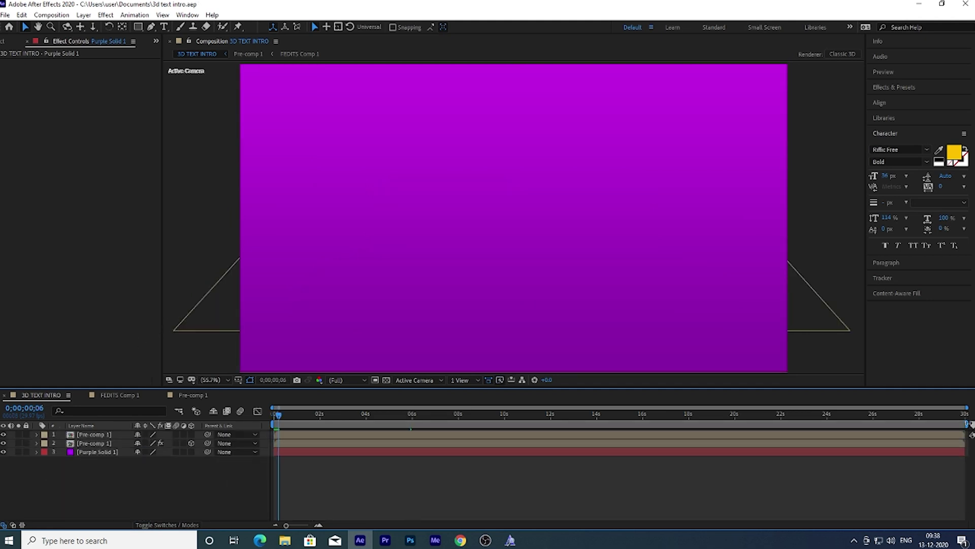
mouse_move(967, 422)
left_mouse_down()
mouse_move(435, 472)
mouse_move(455, 478)
left_mouse_up()
left_click_drag(282, 415, 337, 431)
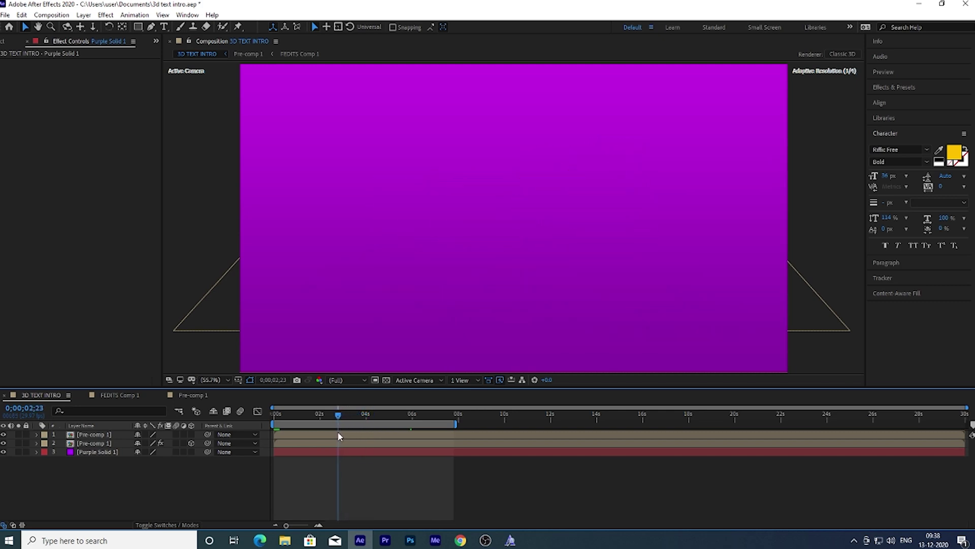
left_click_drag(273, 424, 337, 424)
Add a null object and parent both Pre-comp 1 layers and Purple Solid 1 to it
mouse_move(338, 415)
left_mouse_down()
mouse_move(373, 425)
mouse_move(346, 426)
mouse_move(347, 434)
mouse_move(398, 437)
mouse_move(130, 478)
left_mouse_up()
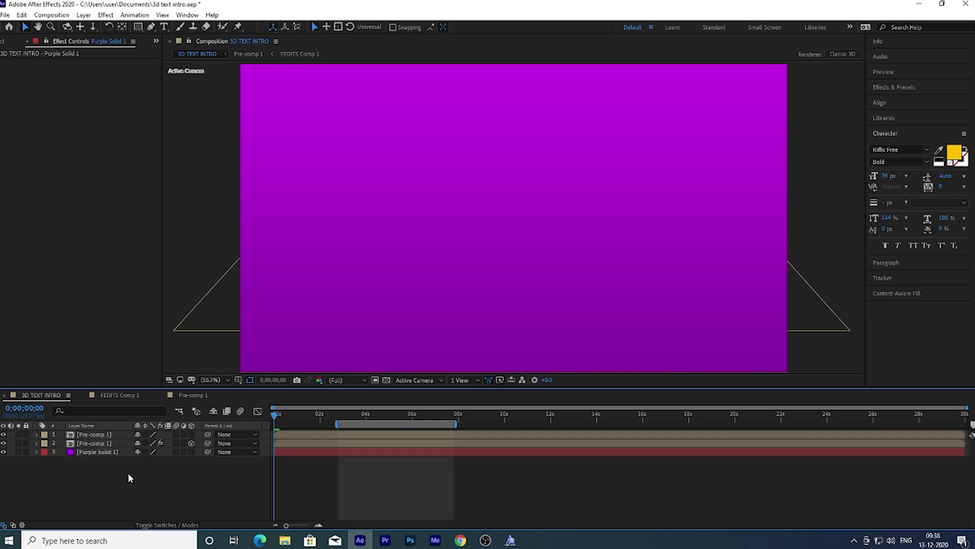
right_click(104, 466)
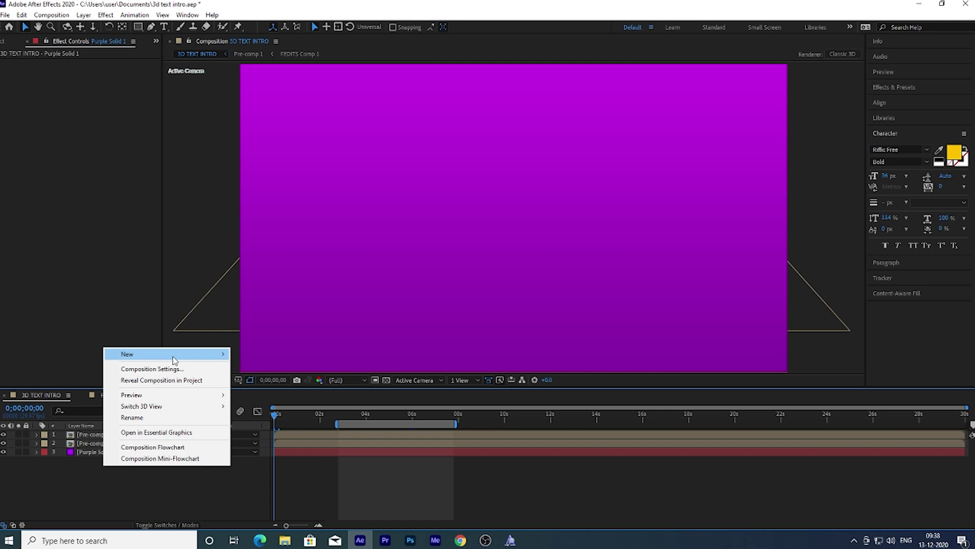
mouse_move(174, 355)
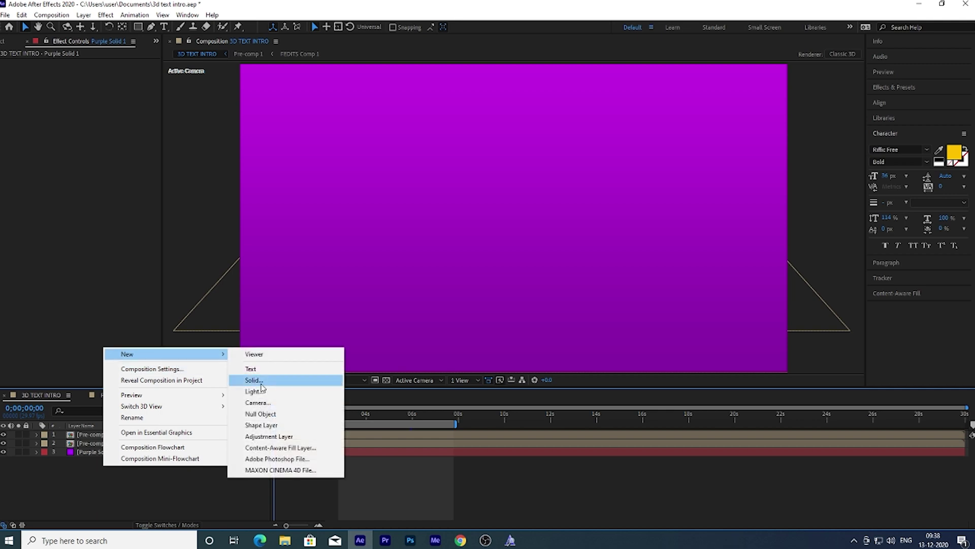
left_click(269, 416)
left_click_drag(69, 494, 93, 446)
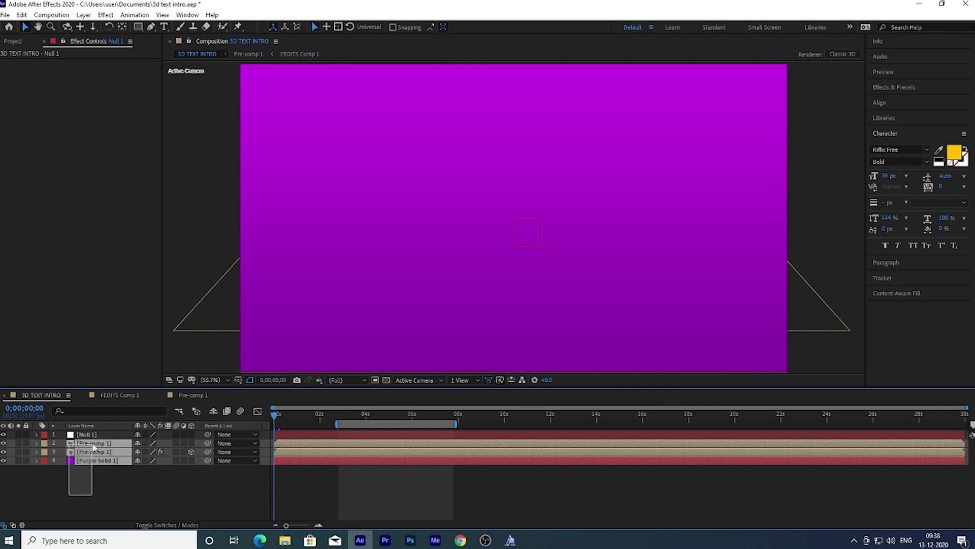
left_click_drag(93, 446, 116, 452)
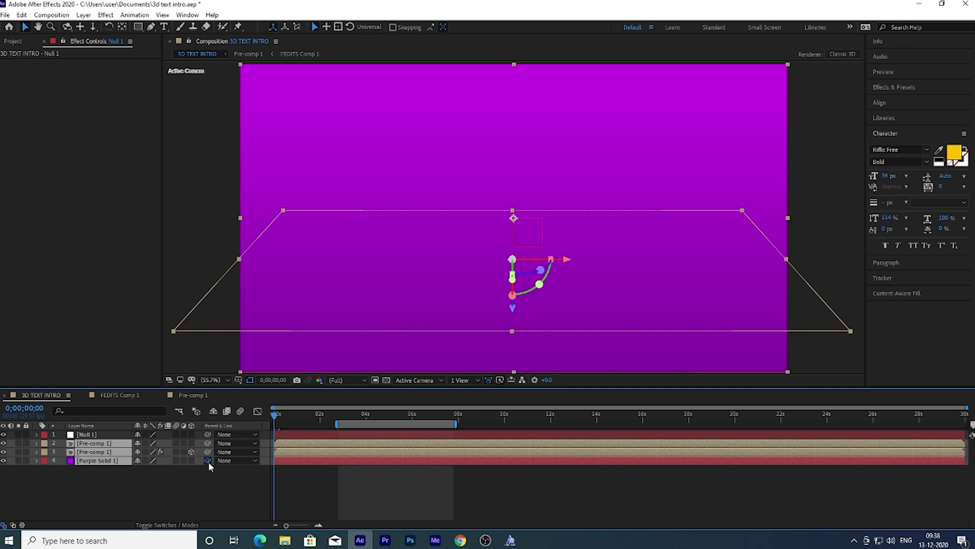
left_click_drag(208, 461, 84, 435)
Animate the null's Scale with keyframes from 100% at 0;00;00;00 to 125% at 0;00;08;03
left_click(94, 435)
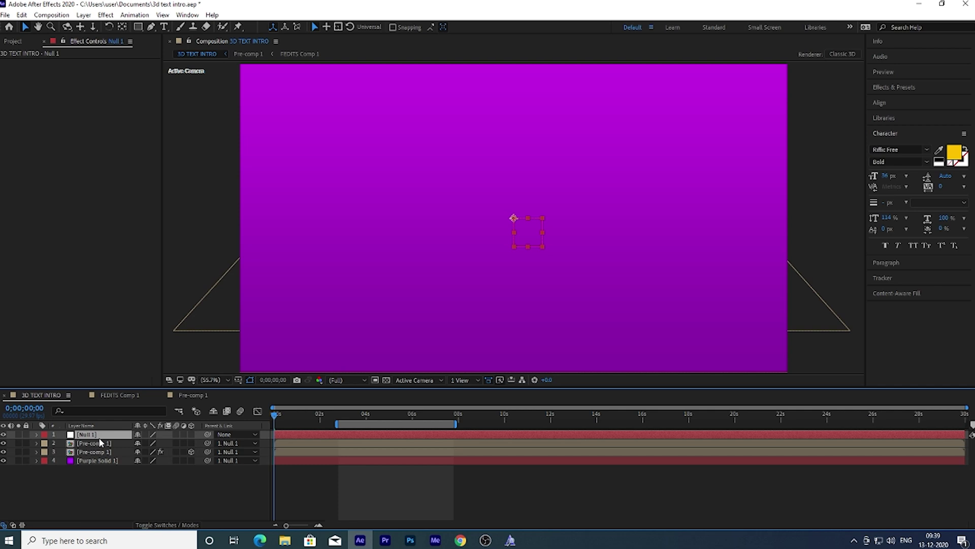
key("s")
left_click(63, 442)
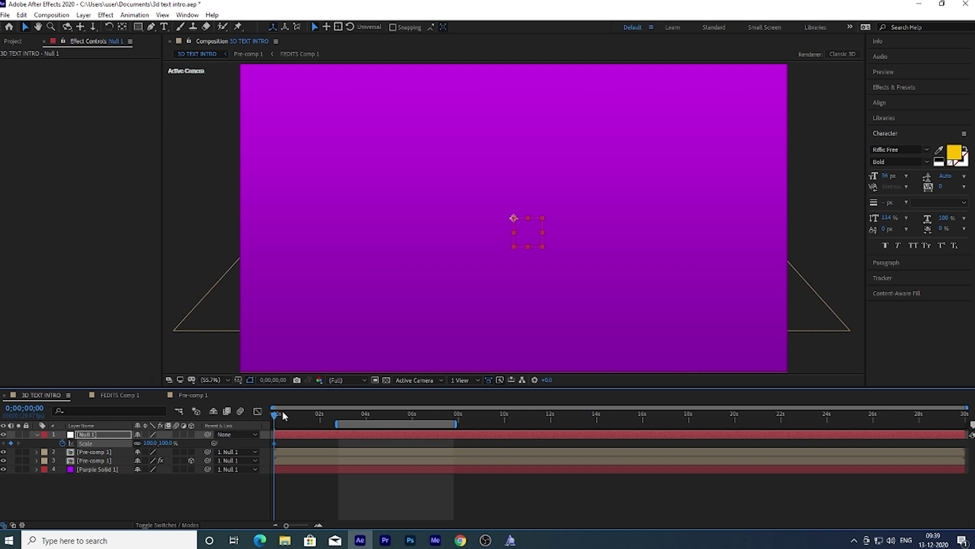
left_click_drag(284, 416, 461, 416)
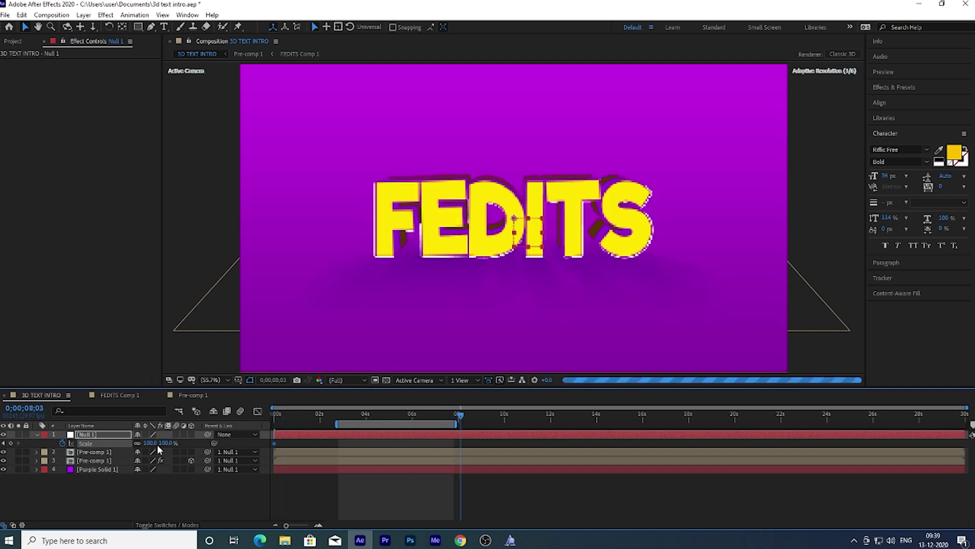
left_click_drag(153, 443, 163, 444)
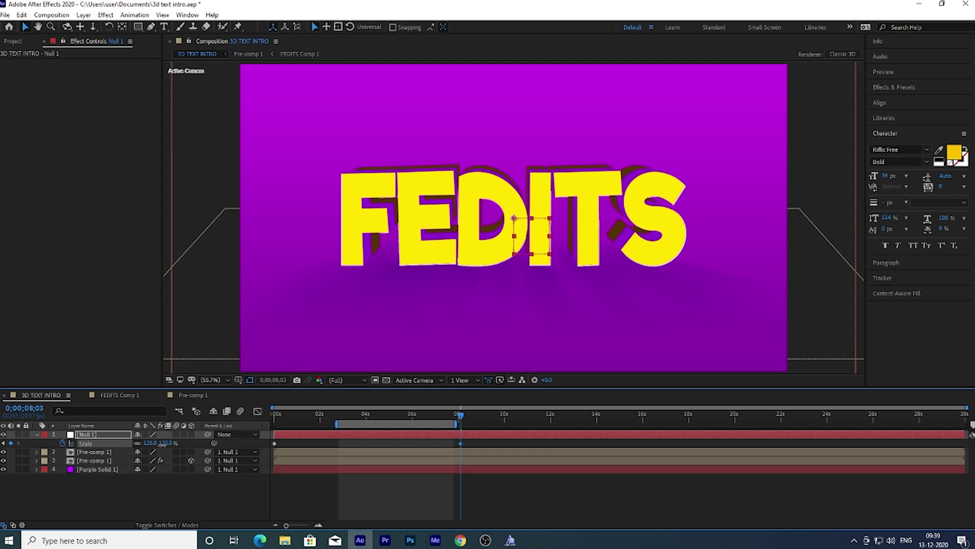
left_click_drag(460, 415, 334, 441)
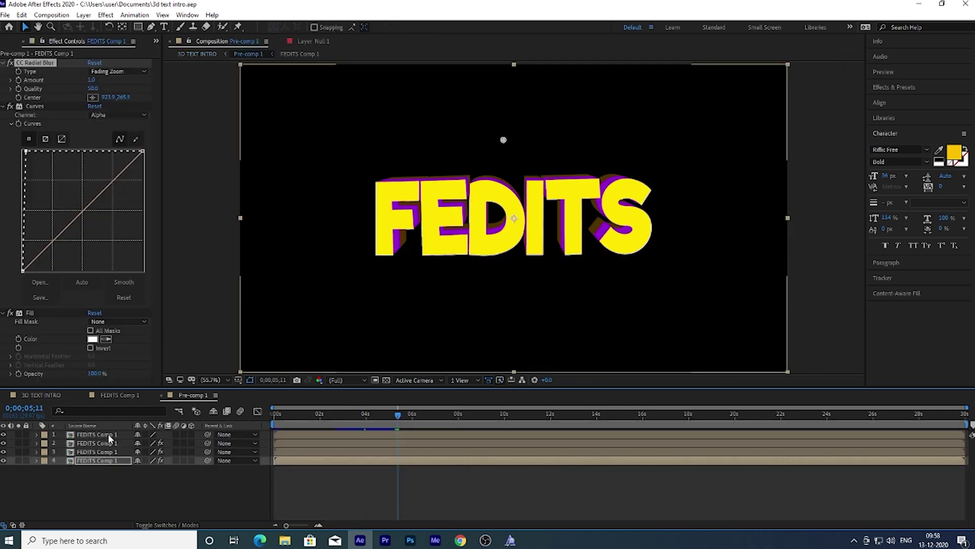
Add a Gradient Overlay layer style to the topmost FEDITS Comp 1 layer in Pre-comp 1 and expand its settings
left_click(113, 434)
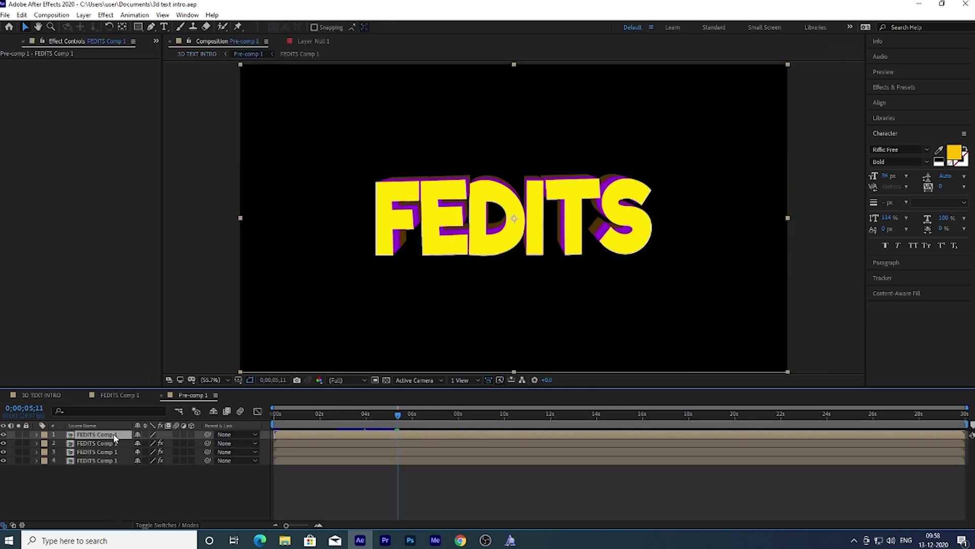
right_click(114, 436)
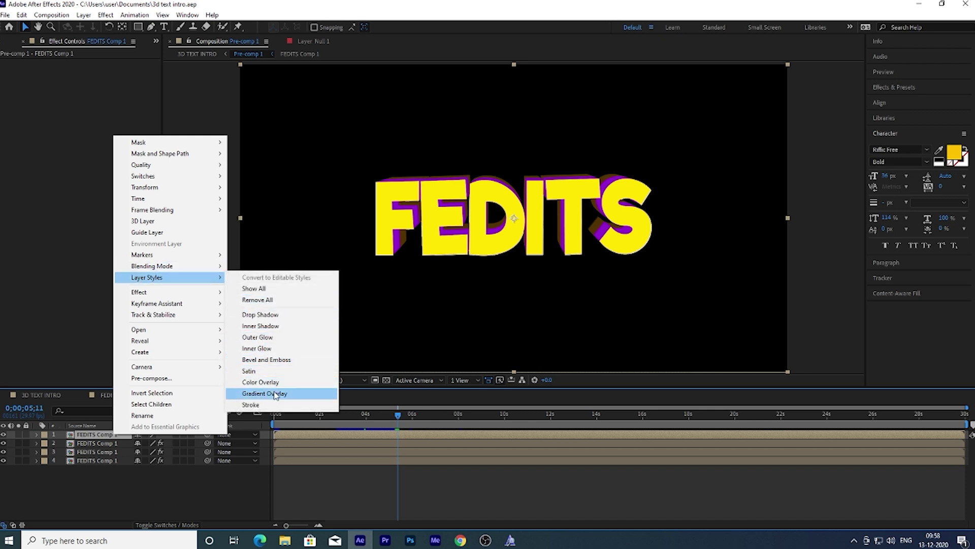
left_click(276, 394)
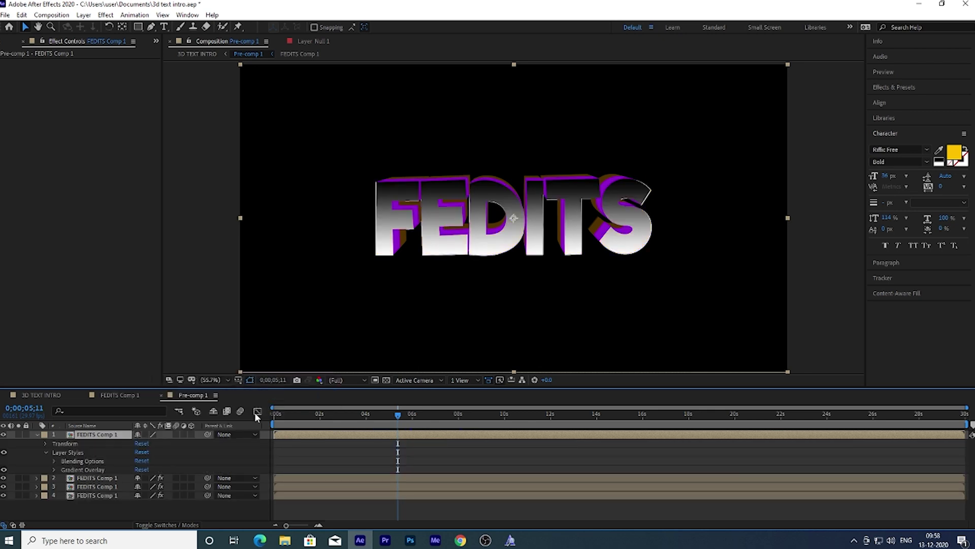
left_click(54, 468)
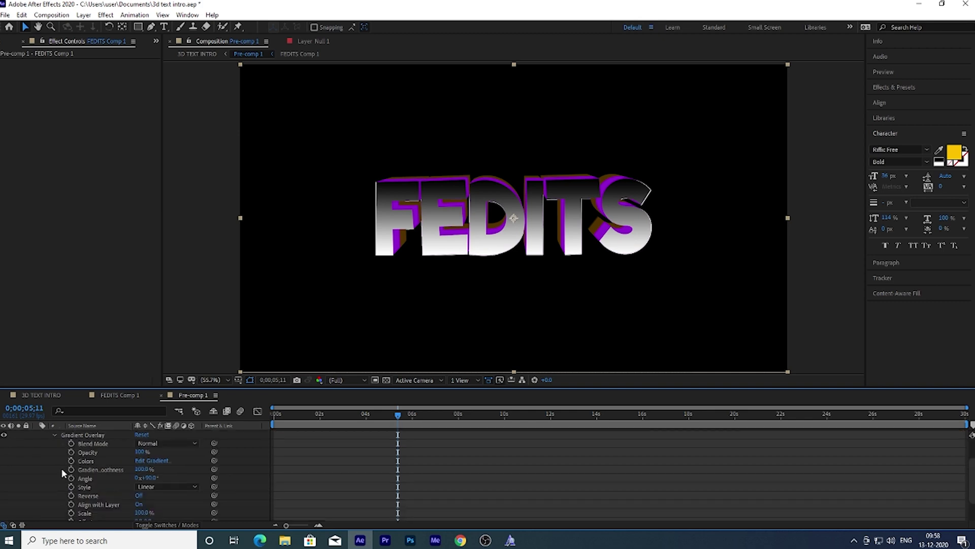
Set the FEDITS letters' Gradient Overlay colors to yellow at the letter tops blending to orange at the letter bases
left_click(155, 461)
left_click(293, 144)
left_click(231, 290)
left_click_drag(200, 193, 209, 174)
left_click(89, 144)
left_click(230, 295)
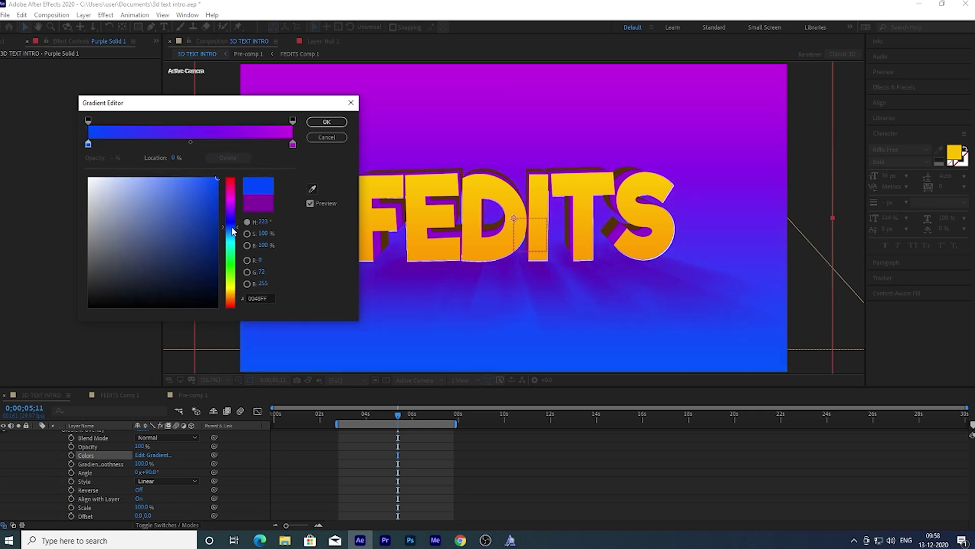
Recolor Purple Solid 1's Gradient Overlay from bright magenta at the upper end to purple 9000FF at the lower end, then collapse its properties
left_click(292, 144)
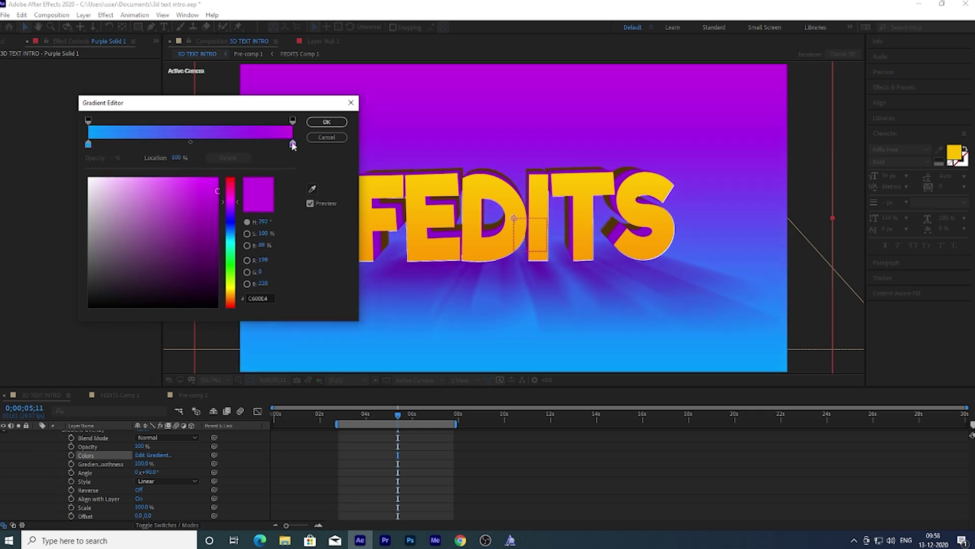
left_click(232, 195)
left_click(218, 178)
left_click(89, 145)
left_click_drag(231, 199, 242, 290)
left_click(293, 144)
left_click(247, 199)
key("Return")
key("u")
key("u")
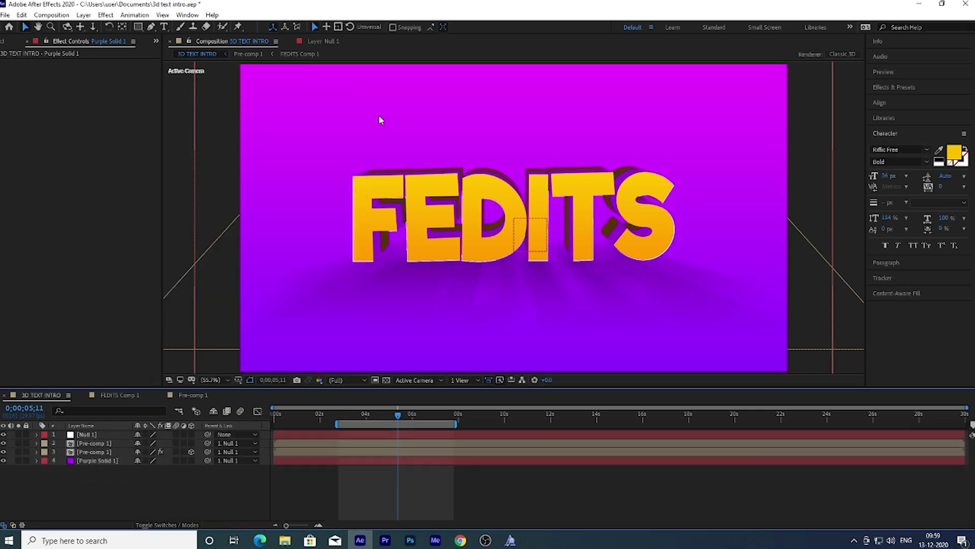
Apply the Venetian Blinds preset to Purple Solid 1 with Transition Completion 7% and Direction -53°
left_click(113, 462)
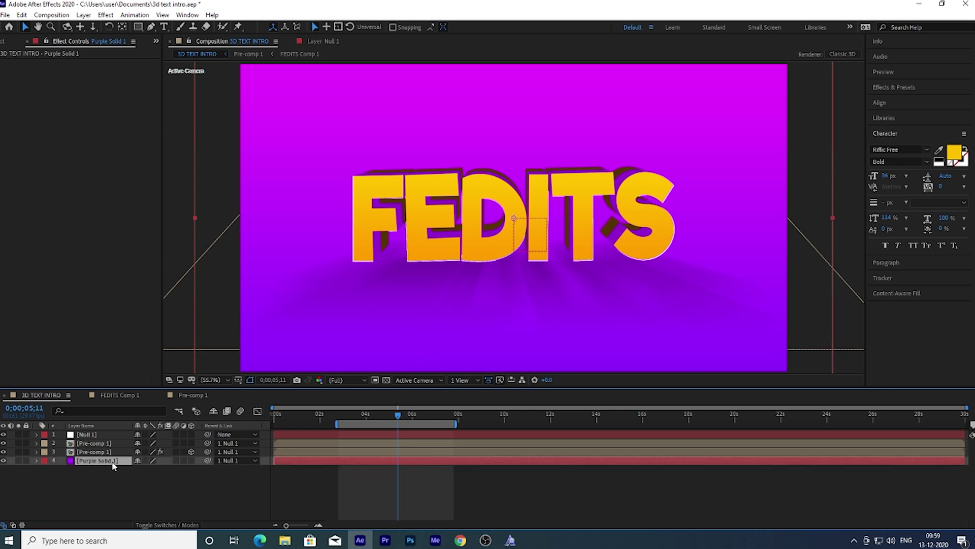
left_click(898, 134)
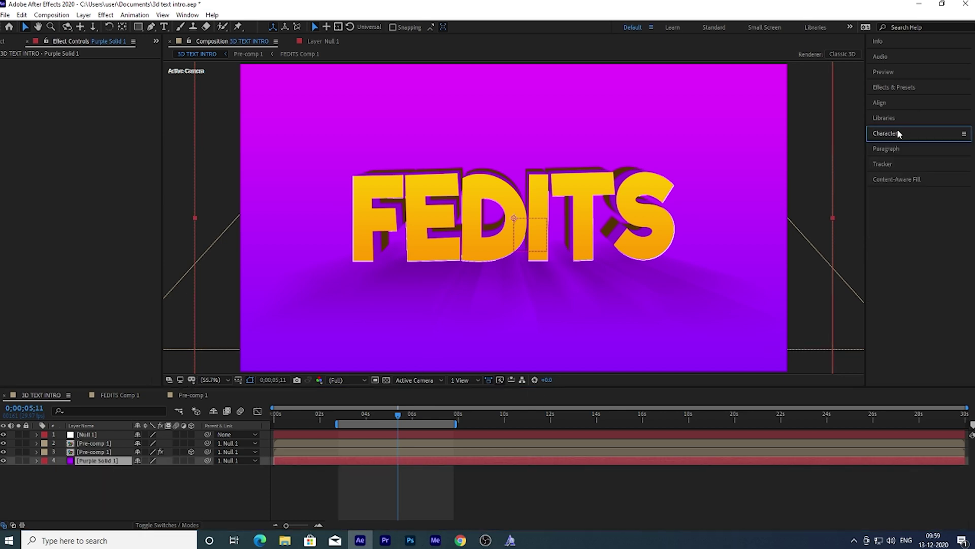
left_click(900, 90)
left_click_drag(913, 101, 727, 144)
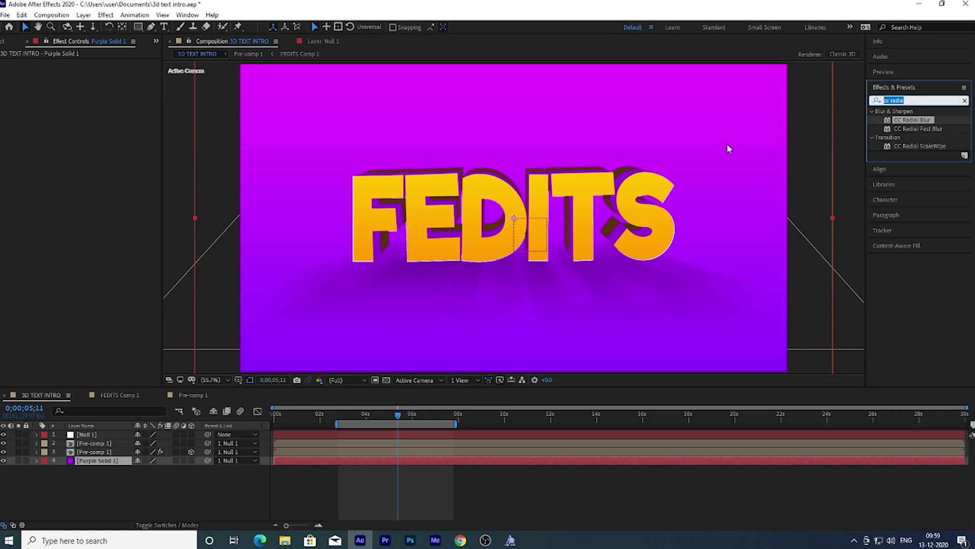
key("BackSpace")
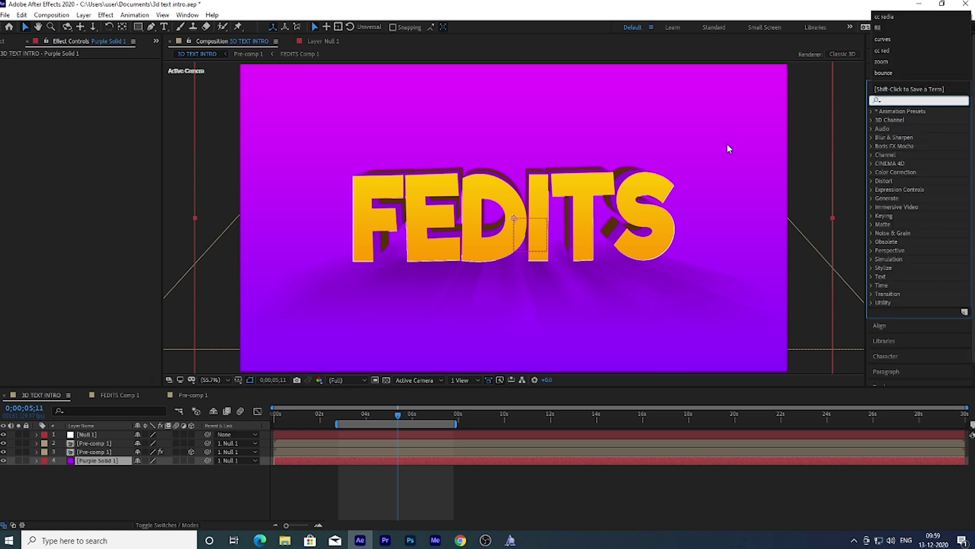
type("blinds")
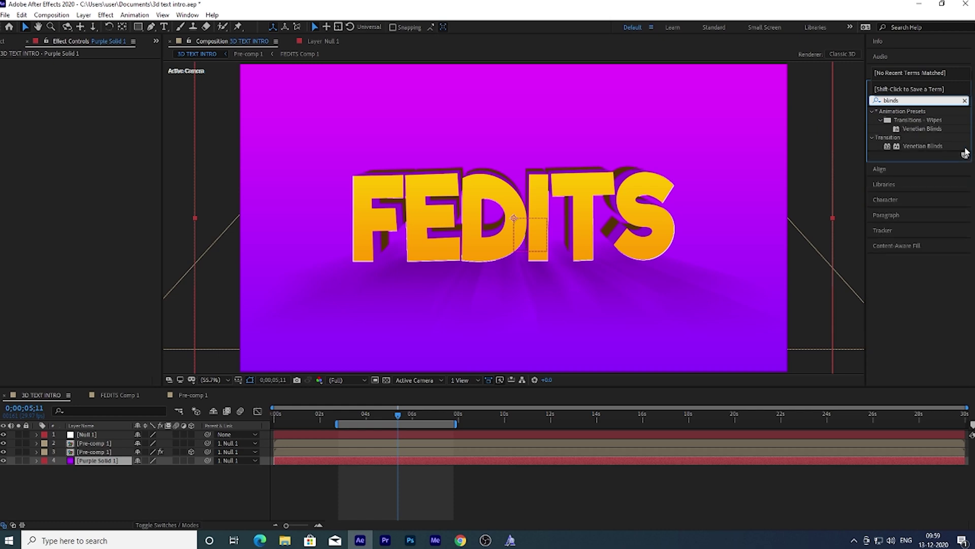
left_click(929, 147)
left_click(922, 129)
left_click_drag(922, 130, 114, 465)
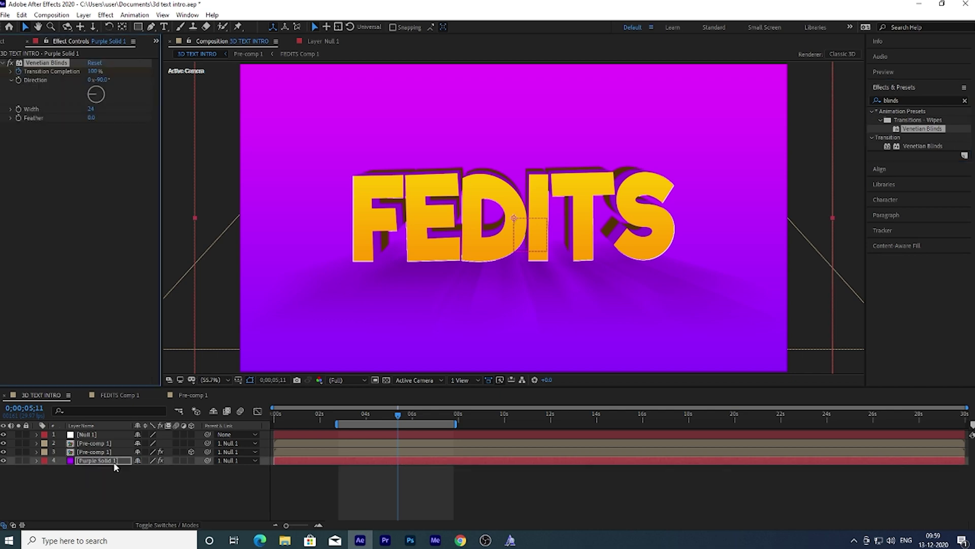
left_click_drag(94, 72, 126, 89)
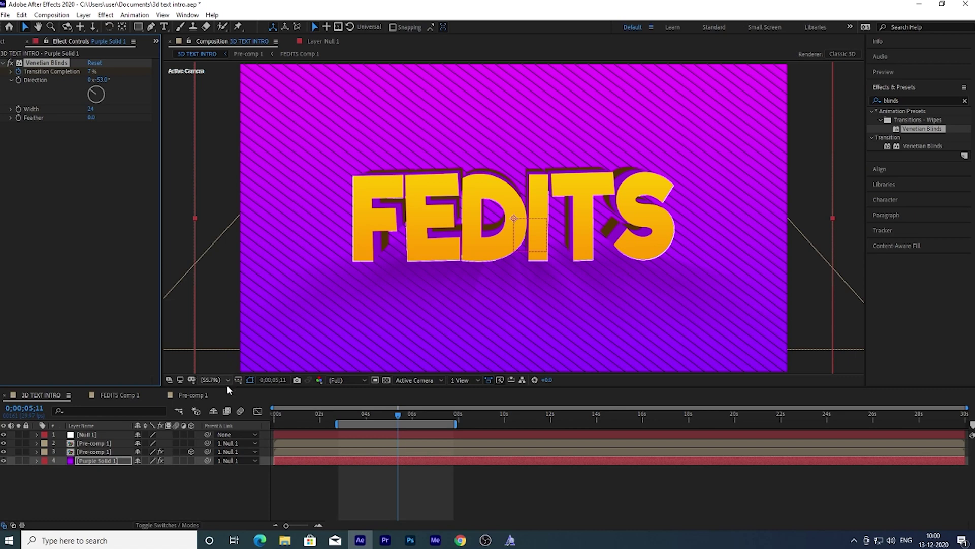
left_click(172, 474)
Duplicate Purple Solid 1 and remove the Venetian Blinds effect from the lower copy
left_click(116, 462)
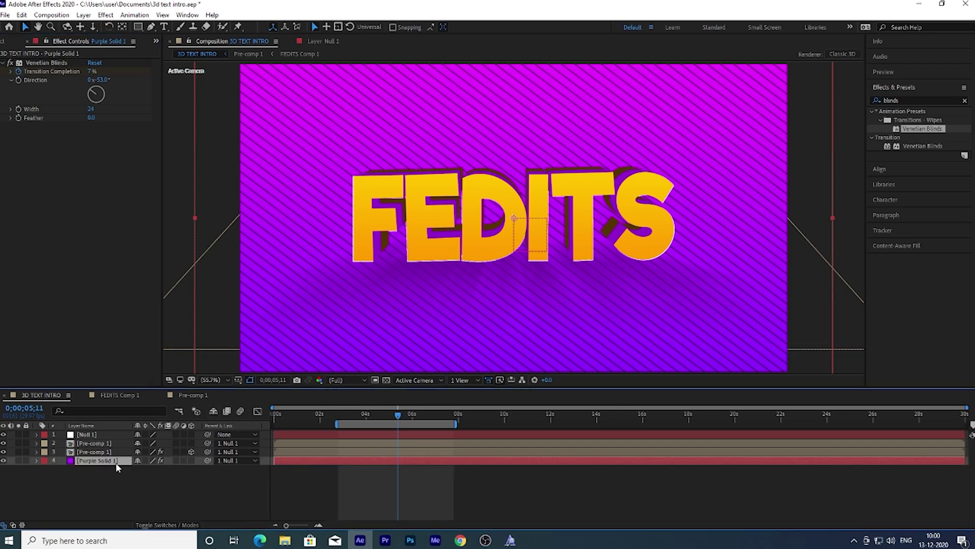
key("ctrl+d")
left_click_drag(112, 461, 114, 475)
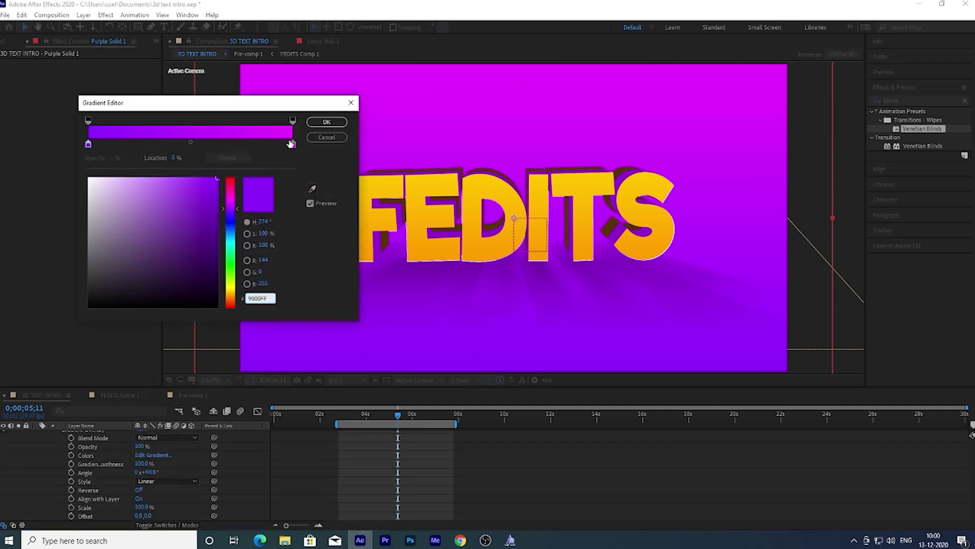
left_click_drag(292, 144, 182, 145)
left_click_drag(90, 145, 302, 158)
left_click_drag(181, 145, 86, 148)
left_click_drag(211, 146, 148, 146)
mouse_move(292, 145)
left_mouse_down()
mouse_move(192, 146)
mouse_move(297, 147)
left_mouse_up()
left_click_drag(88, 146, 258, 146)
left_click_drag(191, 146, 87, 148)
left_click(293, 145)
left_click(220, 157)
left_click(235, 144)
left_click(228, 158)
left_click_drag(258, 144, 234, 144)
mouse_move(231, 202)
left_mouse_down()
mouse_move(235, 270)
mouse_move(232, 203)
left_mouse_up()
left_click(327, 137)
scroll(101, 467, "up", 5)
left_click(36, 460)
Add a Drop Shadow layer style to the upper Pre-comp 1 layer and expand its settings
left_click(102, 452)
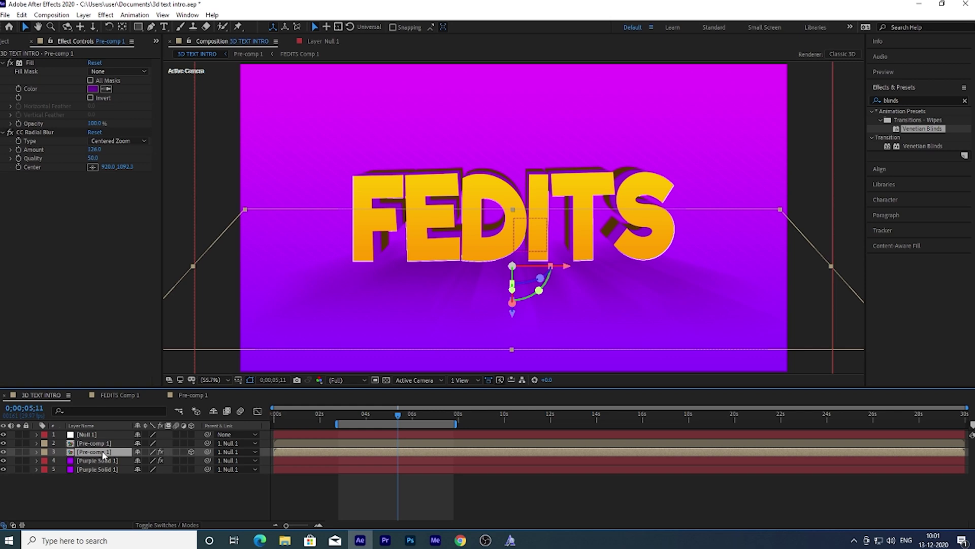
right_click(103, 453)
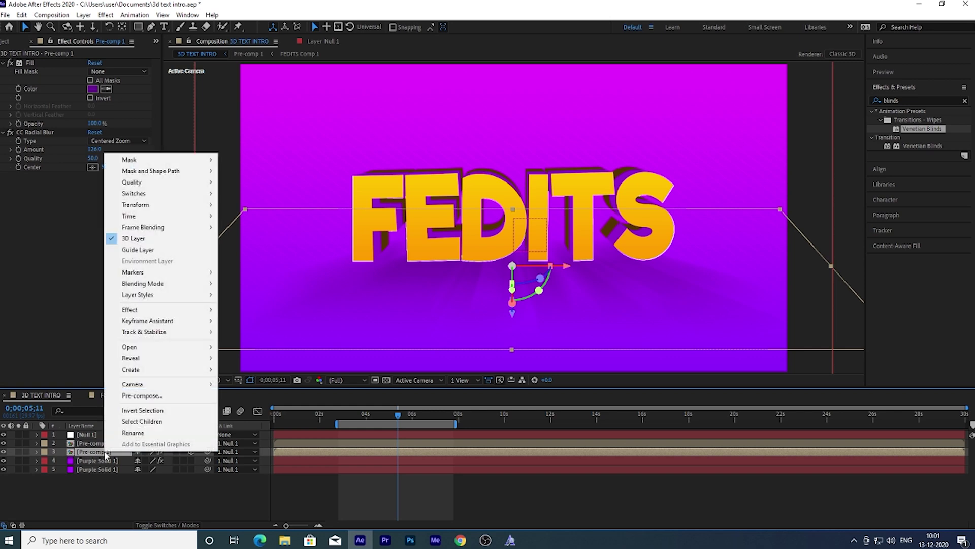
left_click(86, 447)
right_click(88, 445)
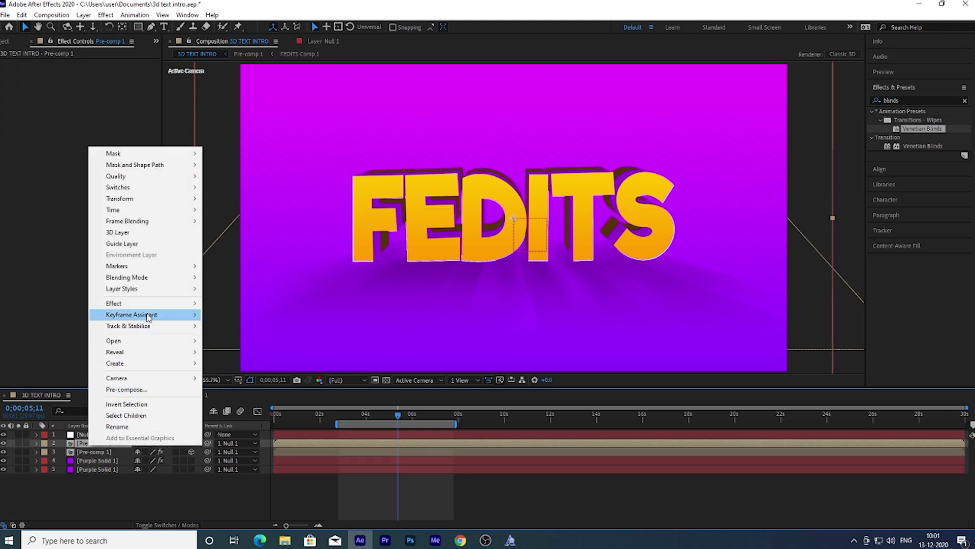
mouse_move(143, 289)
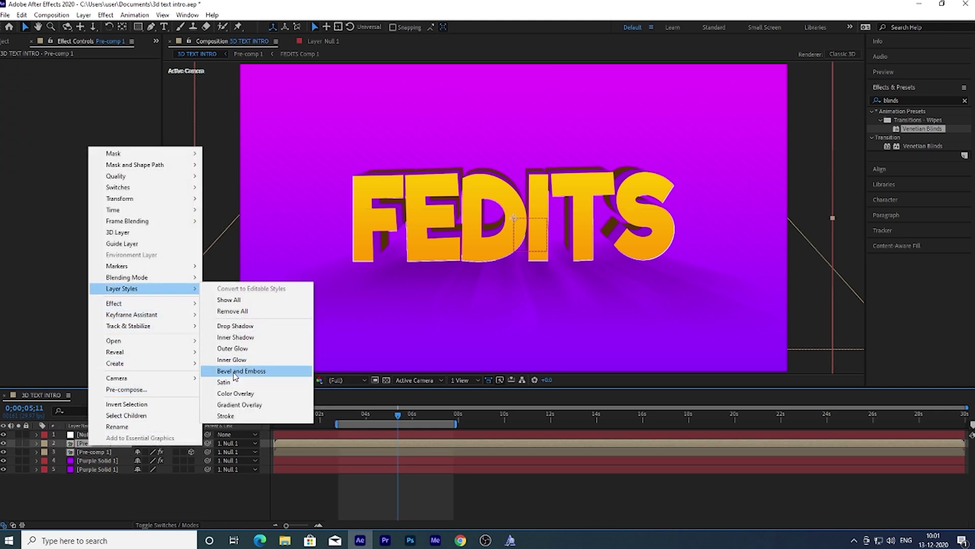
left_click(231, 326)
left_click(54, 478)
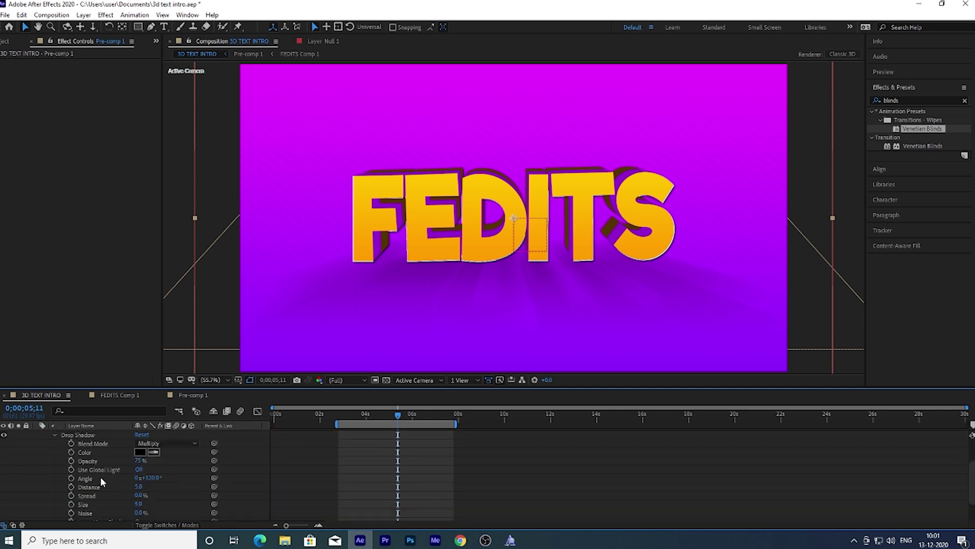
Increase the Drop Shadow's Size and reduce its Distance on the upper Pre-comp 1 layer
left_click_drag(138, 504, 291, 513)
left_click_drag(141, 487, 117, 462)
scroll(142, 472, "down", 1)
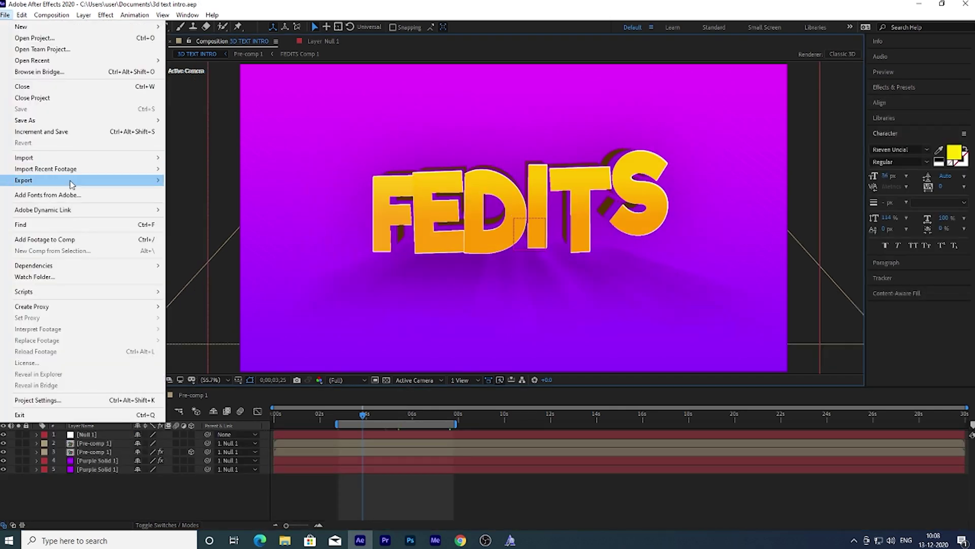
Send the 3D TEXT INTRO composition to the Adobe Media Encoder queue for export
left_click(214, 179)
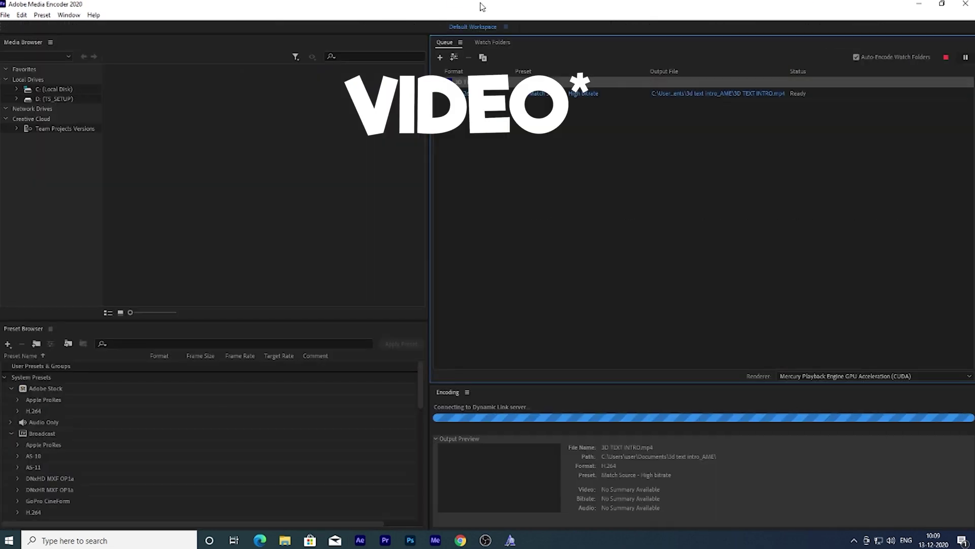